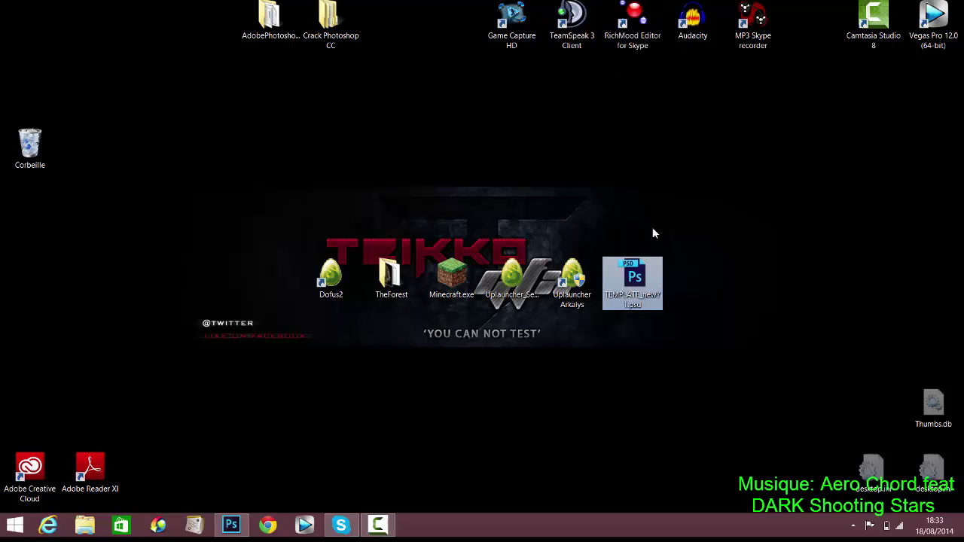
drag(655, 221, 632, 421)
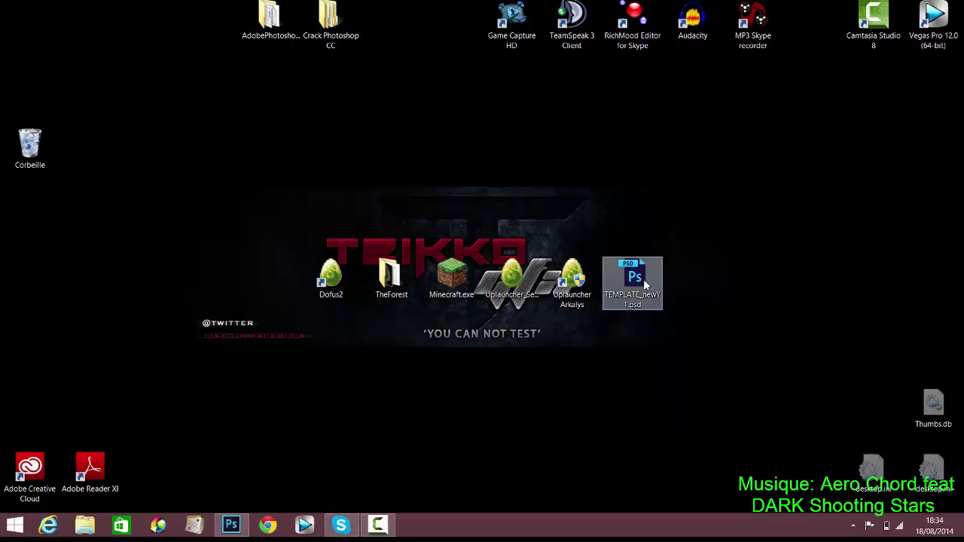
drag(625, 260, 636, 358)
drag(636, 350, 764, 230)
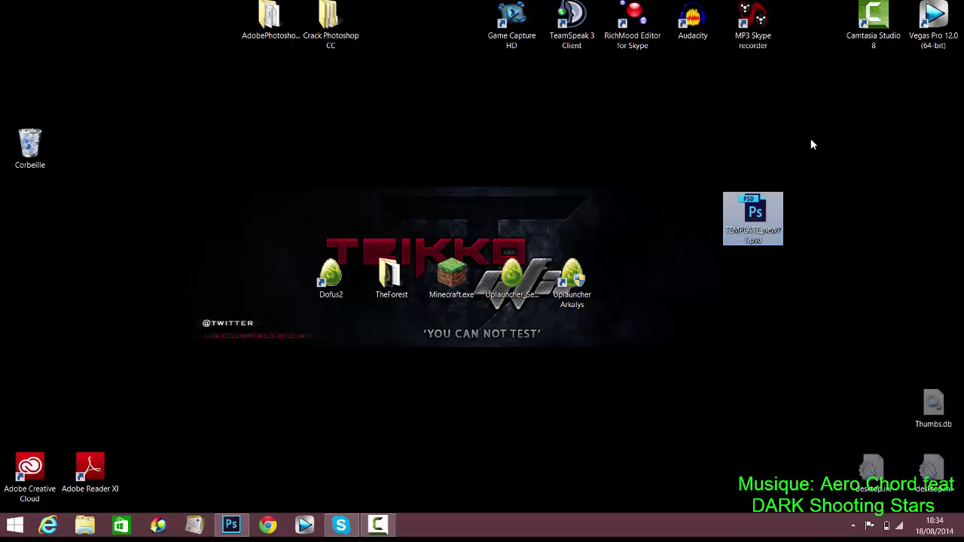
drag(810, 135, 703, 291)
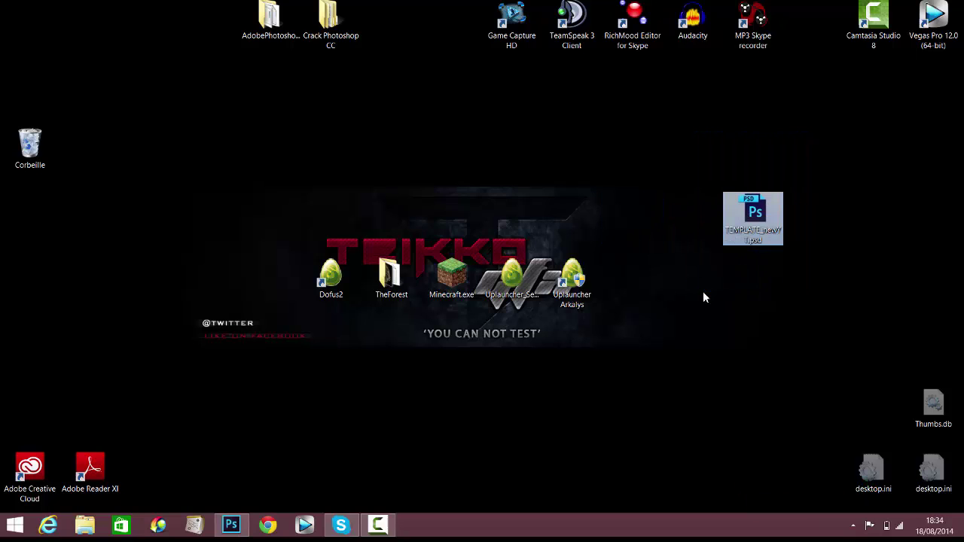
click(804, 194)
mouse_move(746, 214)
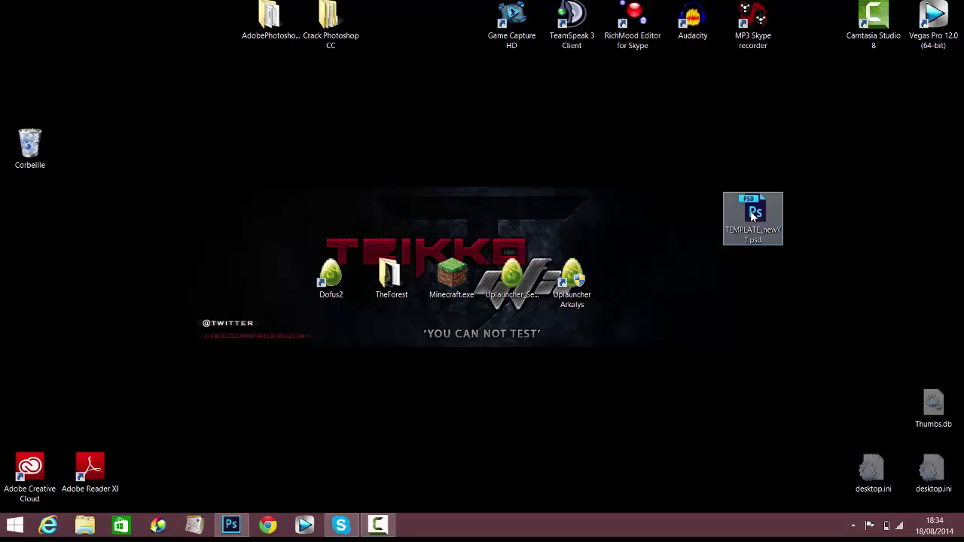
drag(748, 218, 661, 260)
Step: Switch to Photoshop with the open template, select the banniere layer and activate the Paint Bucket tool
click(230, 524)
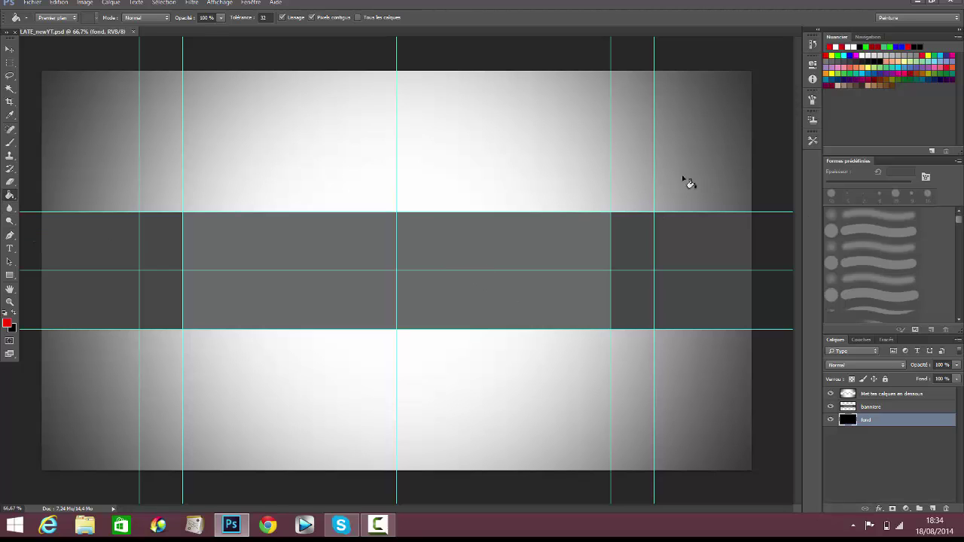
click(872, 408)
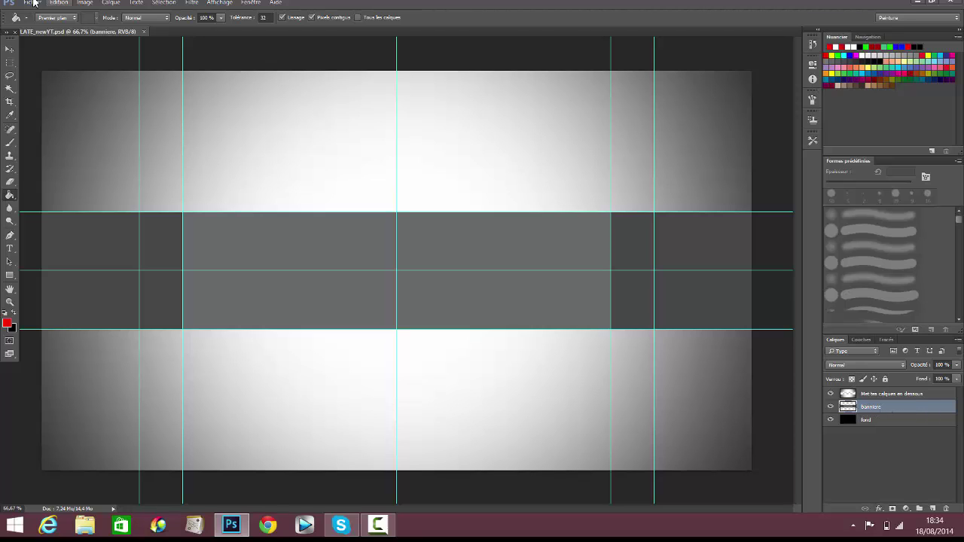
click(10, 49)
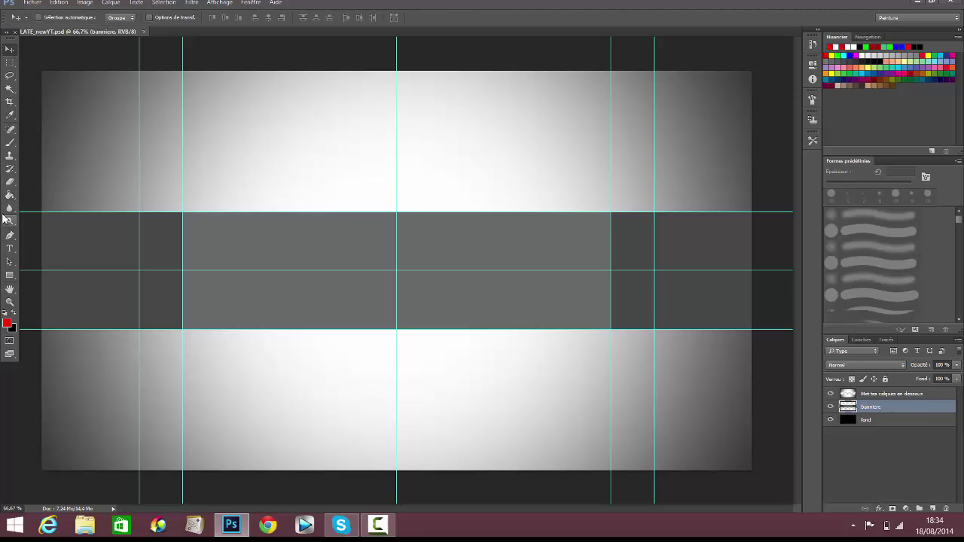
drag(10, 194, 43, 195)
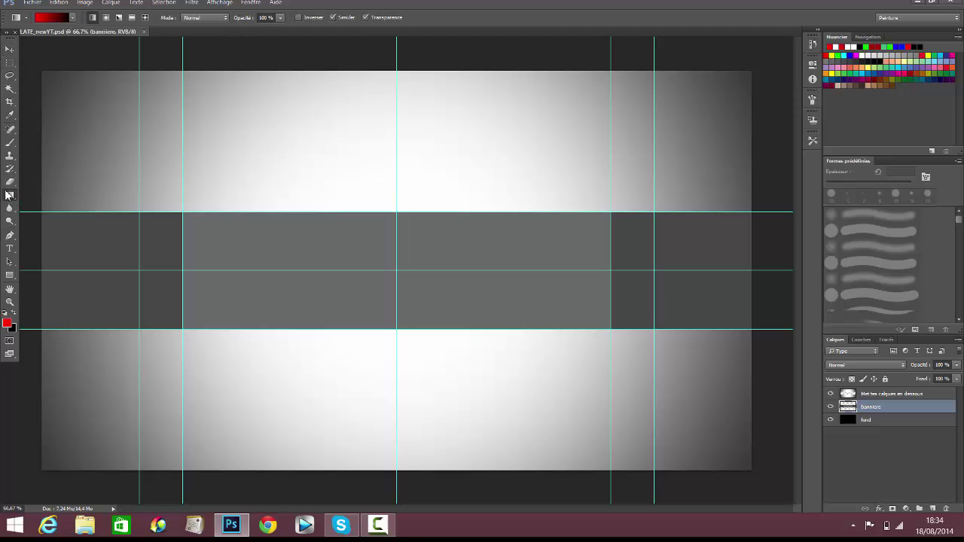
drag(10, 199, 43, 207)
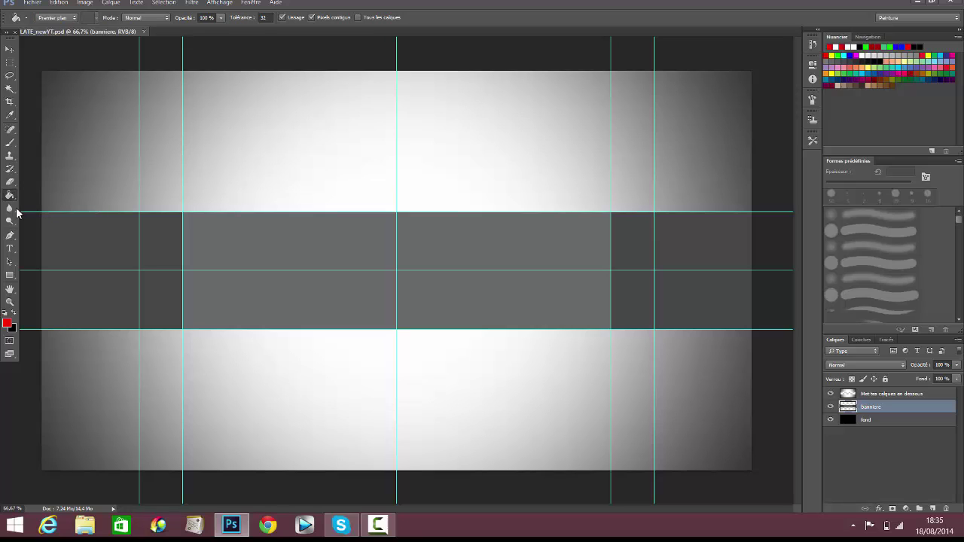
Step: Set the foreground colour to the blue 2c22ff
click(9, 325)
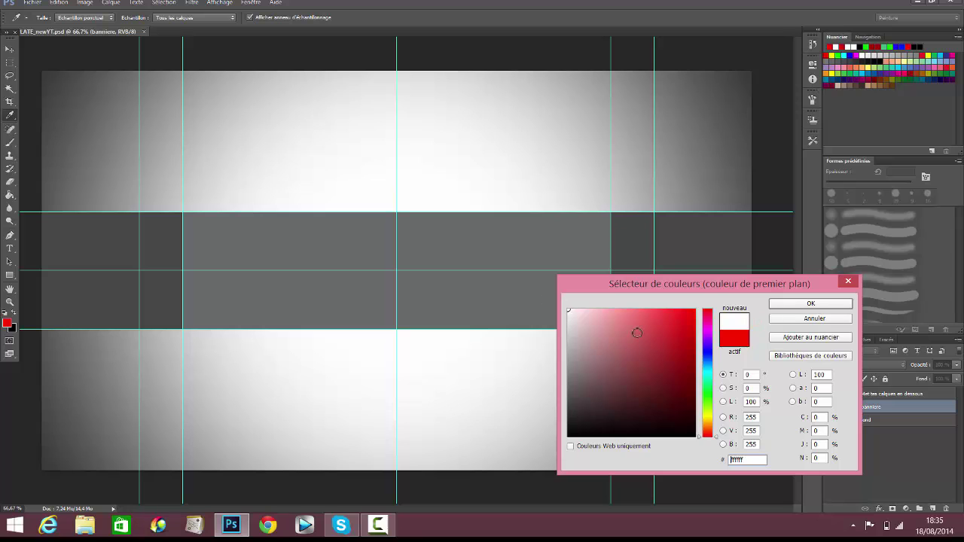
click(572, 435)
drag(665, 374, 719, 303)
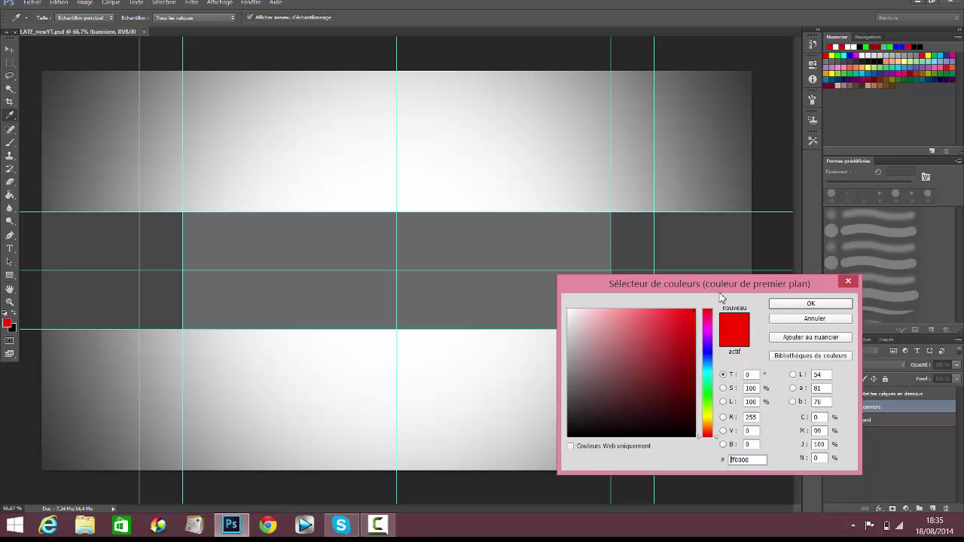
click(707, 348)
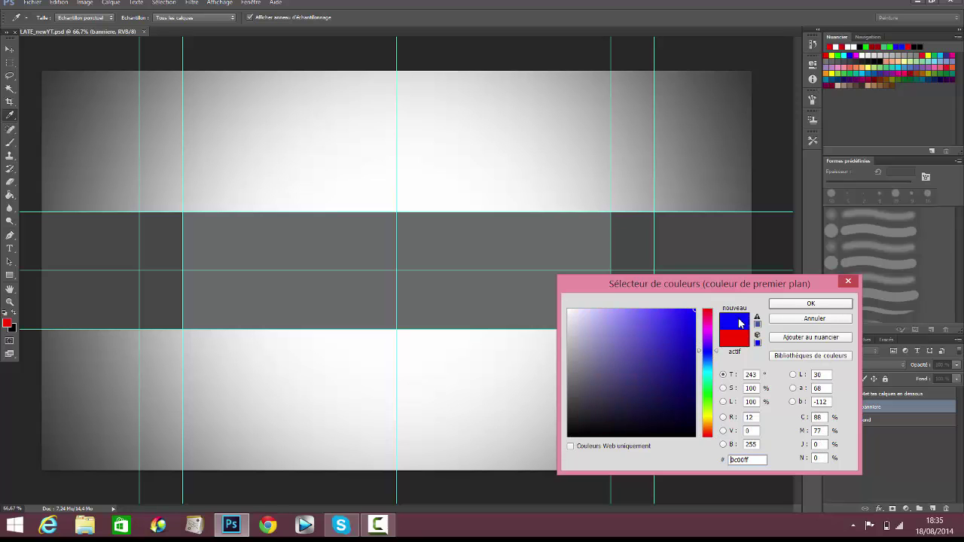
click(694, 322)
mouse_move(687, 340)
mouse_down()
mouse_move(663, 286)
mouse_move(680, 299)
mouse_up()
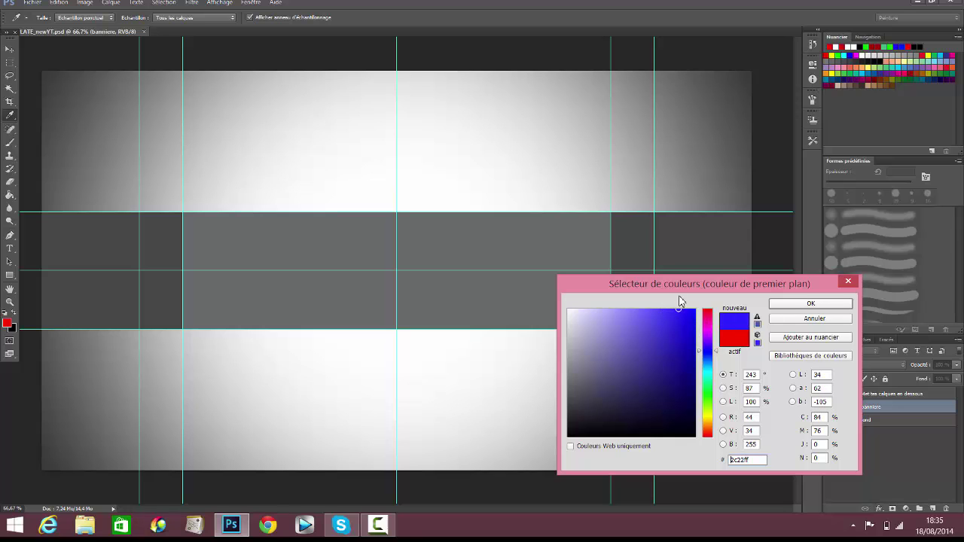
click(797, 305)
Step: Fill the banner's central area and its side areas on the banniere layer with the blue foreground colour
key(g)
click(187, 247)
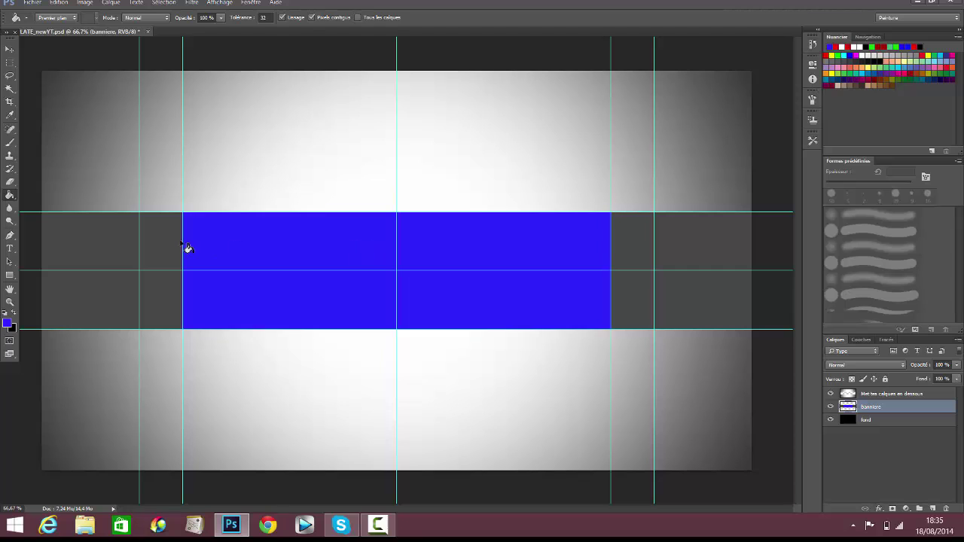
click(182, 245)
click(705, 252)
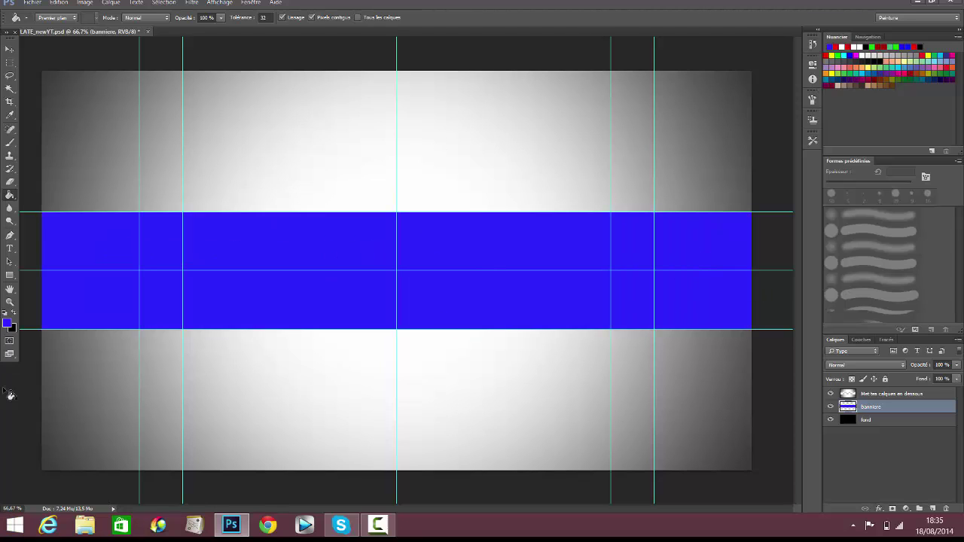
Step: Activate the Text tool and set its font to 36 days ago BRK Normal
click(9, 251)
mouse_move(9, 250)
mouse_down()
mouse_move(48, 252)
mouse_move(53, 274)
mouse_move(10, 255)
mouse_up()
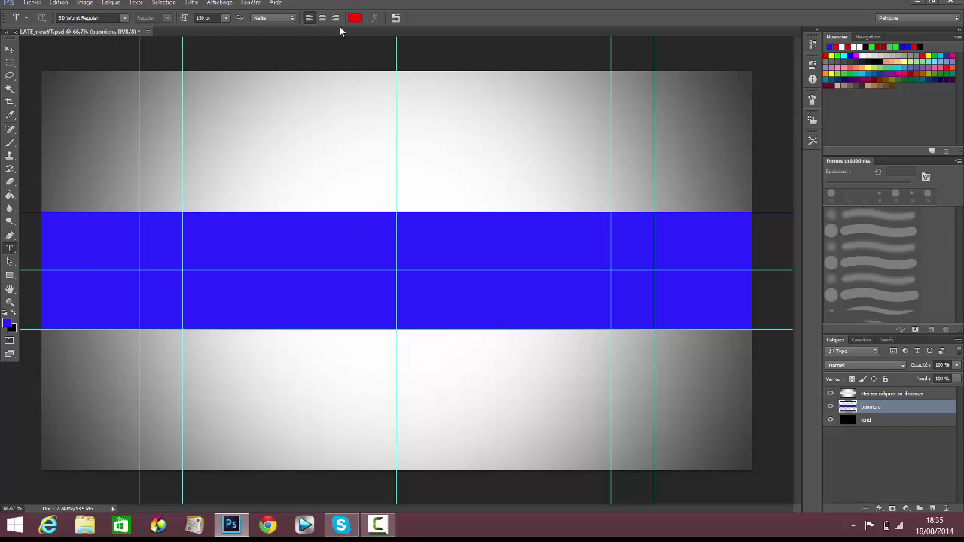
click(125, 18)
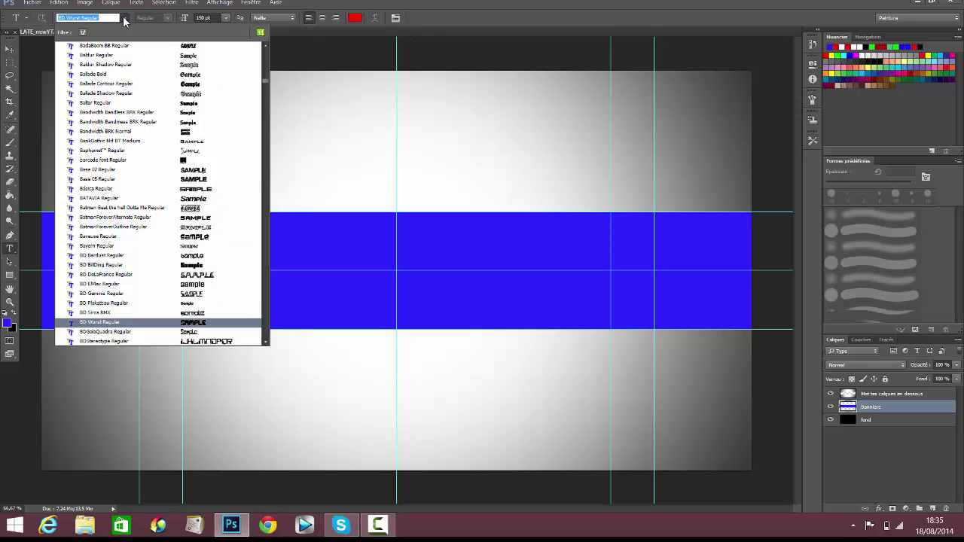
drag(267, 87, 269, 198)
drag(271, 254, 271, 346)
drag(272, 141, 269, 45)
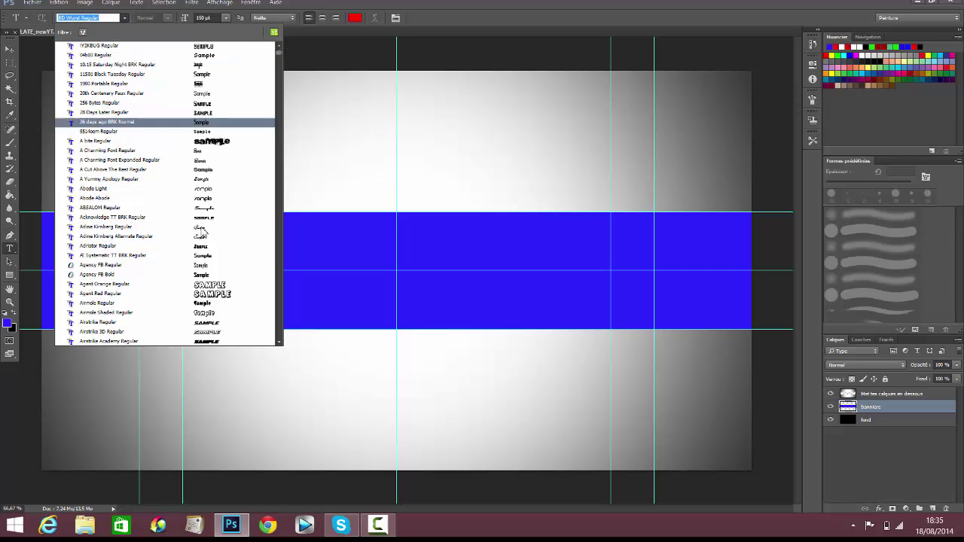
scroll(198, 238, down, 1)
scroll(198, 238, down, 10)
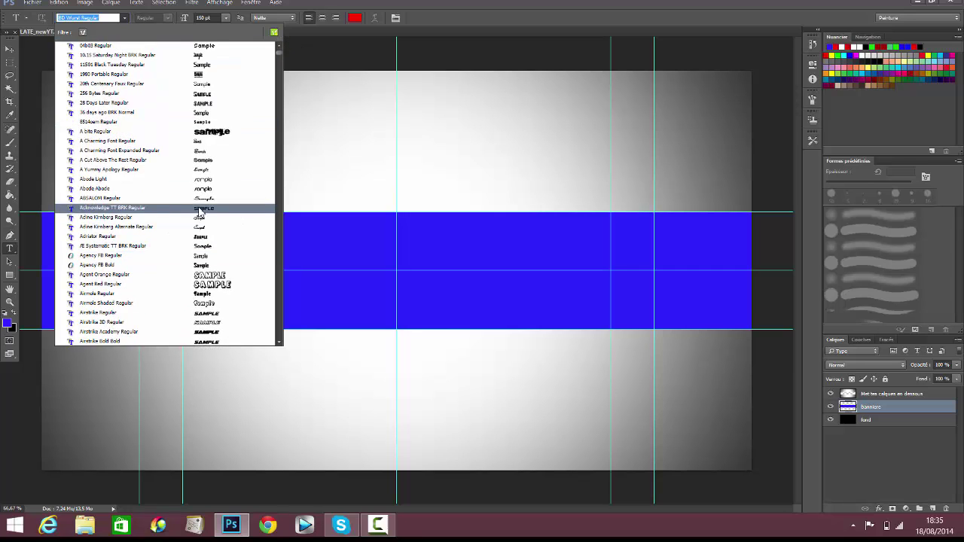
scroll(249, 68, down, 12)
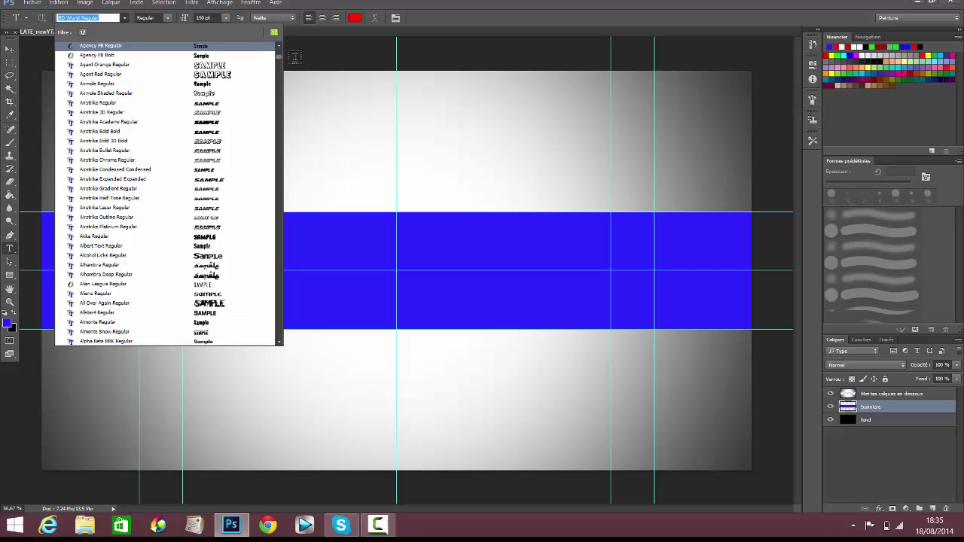
drag(280, 61, 280, 260)
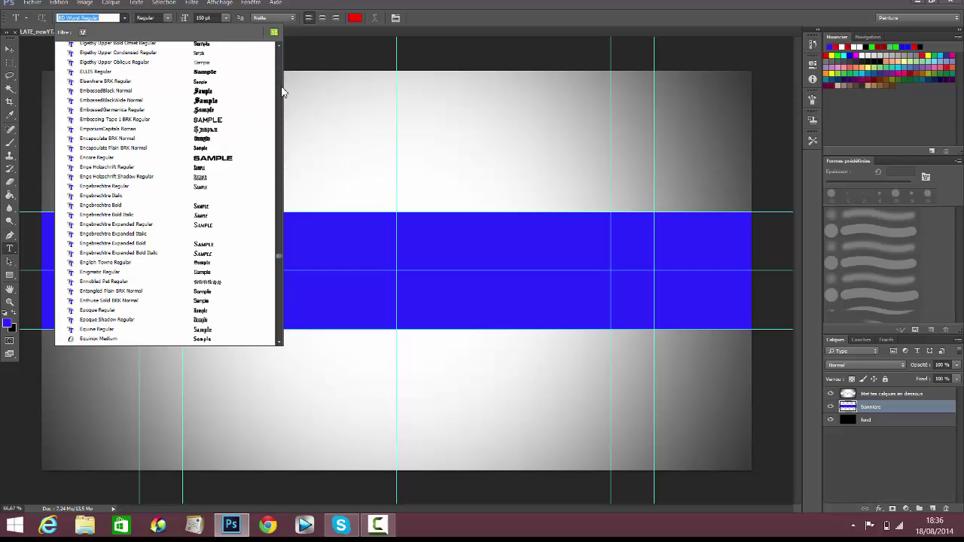
scroll(283, 91, up, 20)
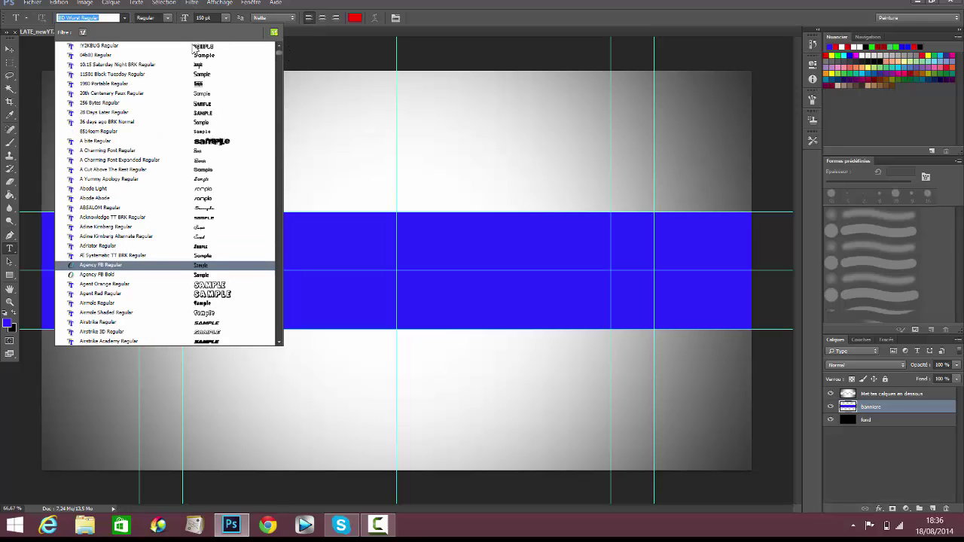
click(221, 123)
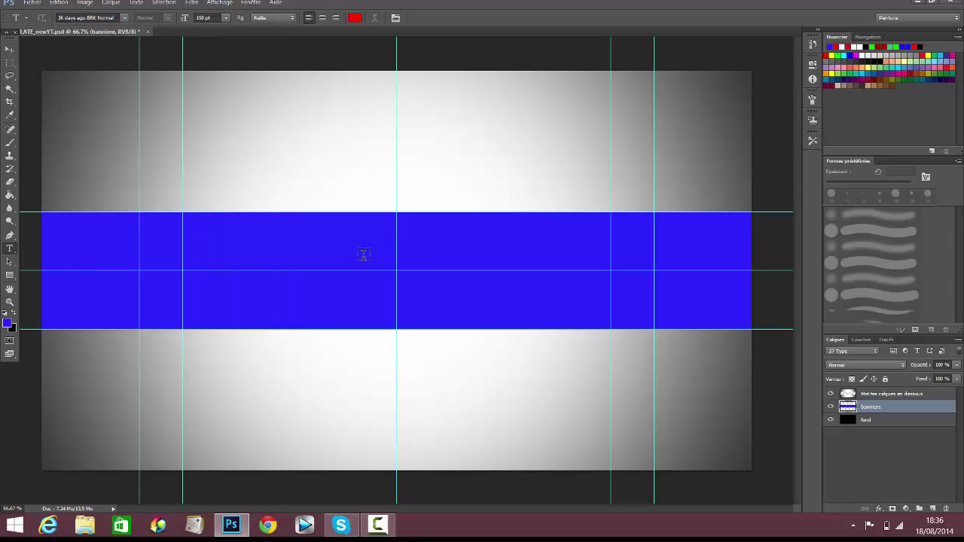
Step: Set the text's anti-aliasing to Nette and its alignment to left
click(226, 18)
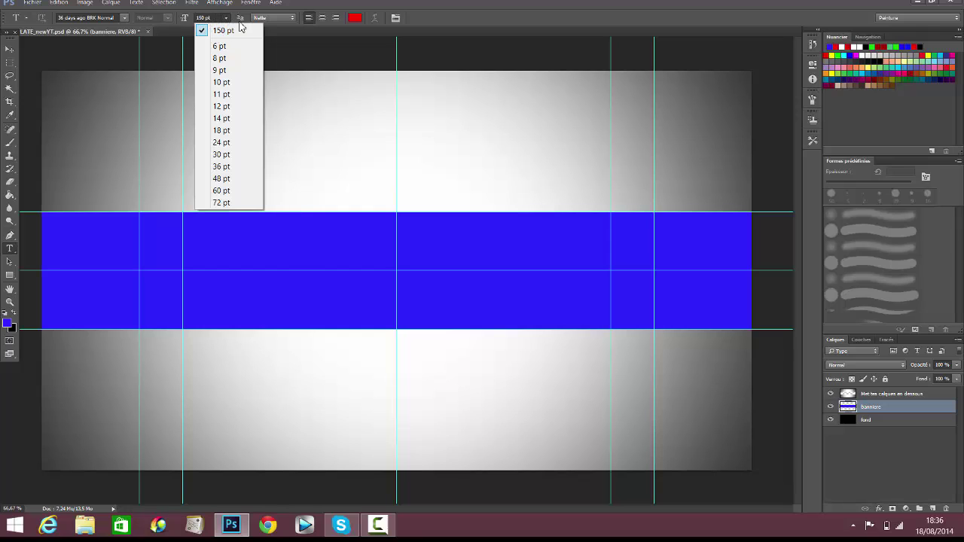
click(496, 16)
click(278, 18)
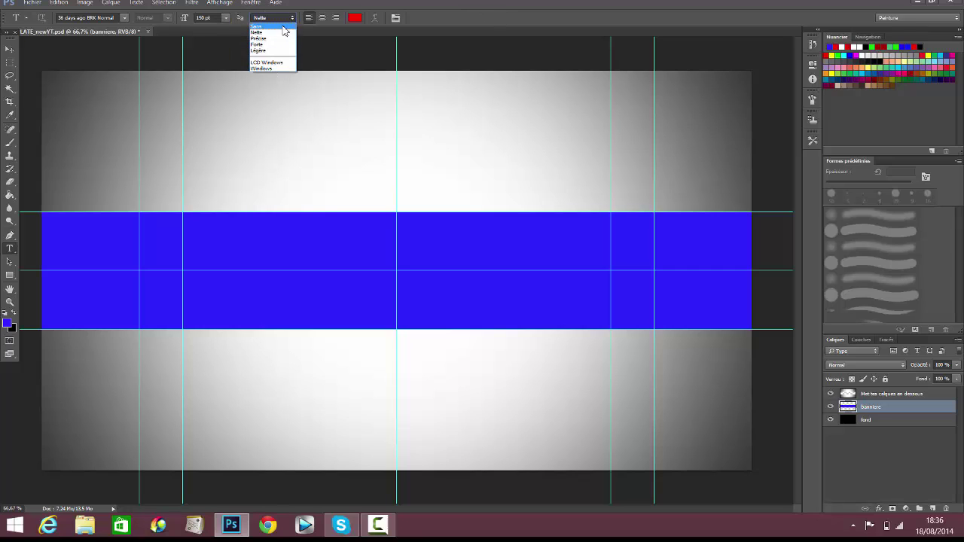
click(279, 32)
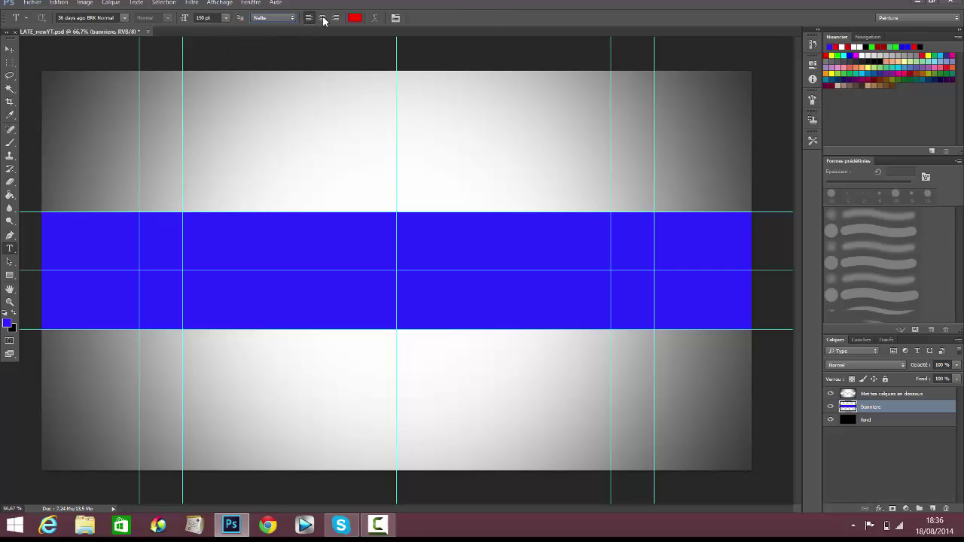
click(309, 18)
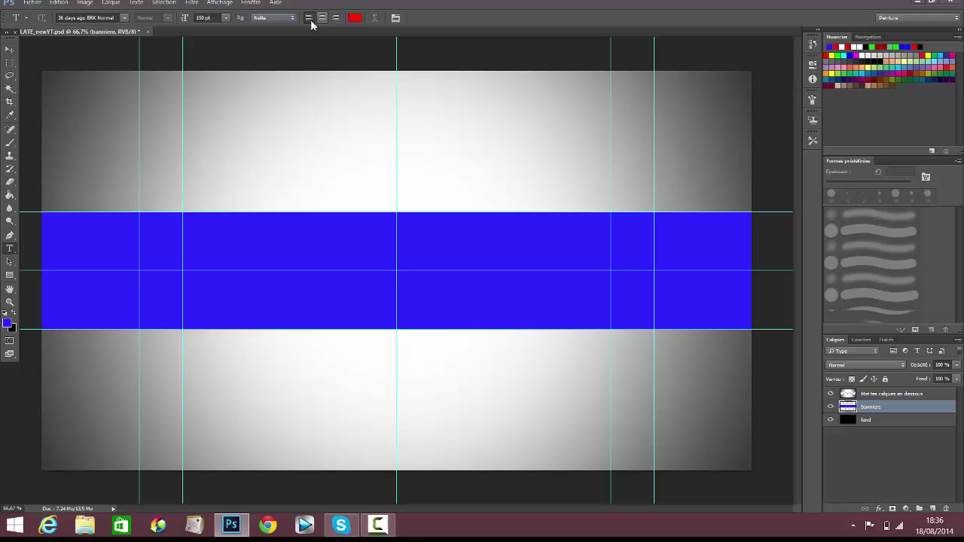
Step: Set the text colour to red ff0000
click(355, 18)
click(693, 321)
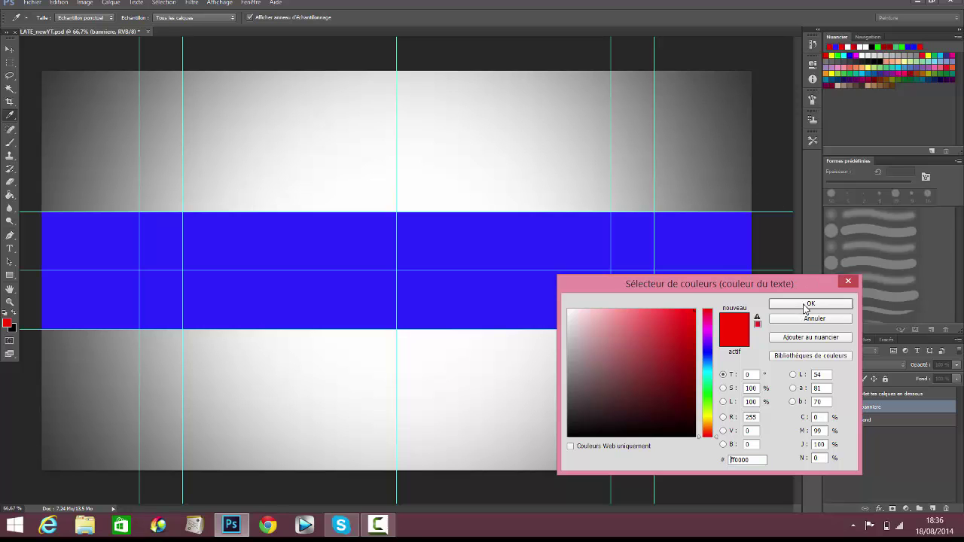
click(805, 305)
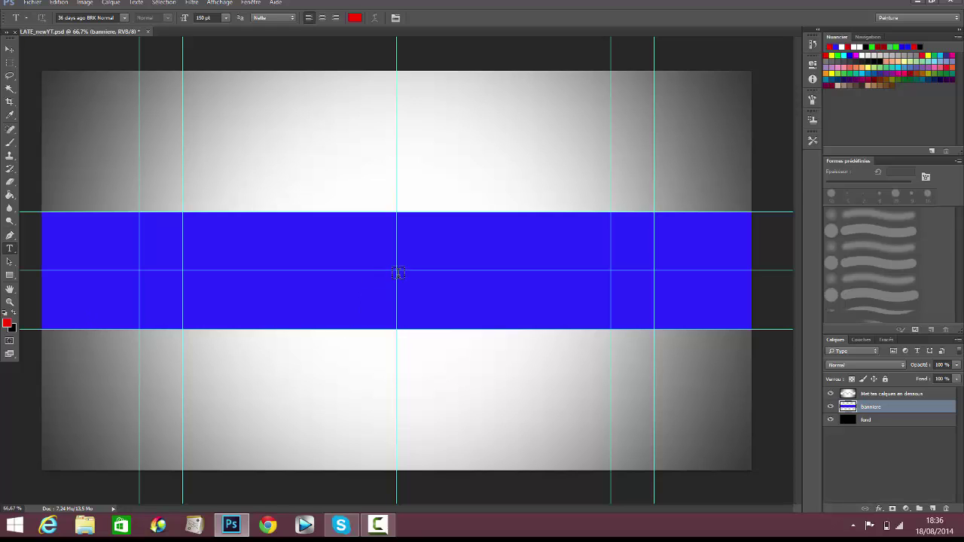
Step: Add the text "TeiKKo" to the blue banner and centre it on the crossing of the middle guides
click(396, 271)
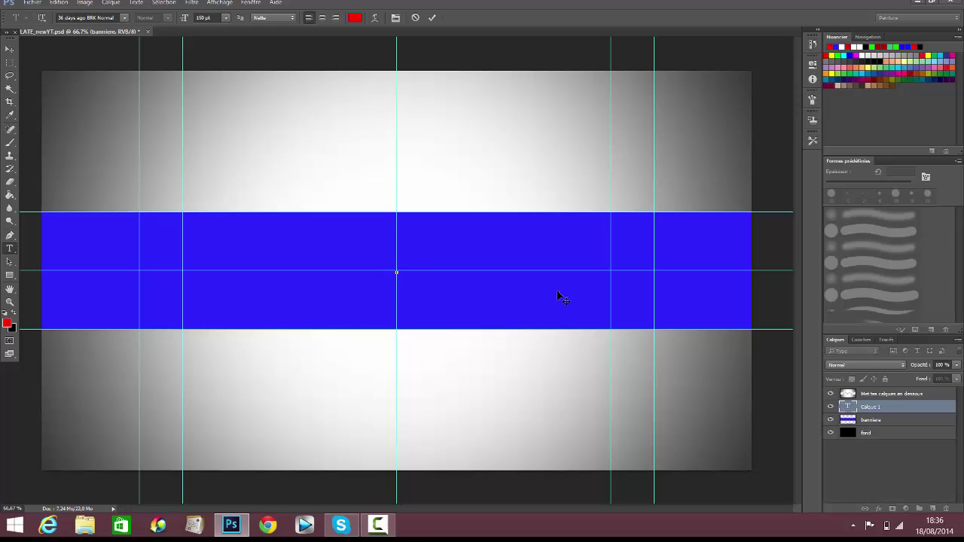
text(Tei)
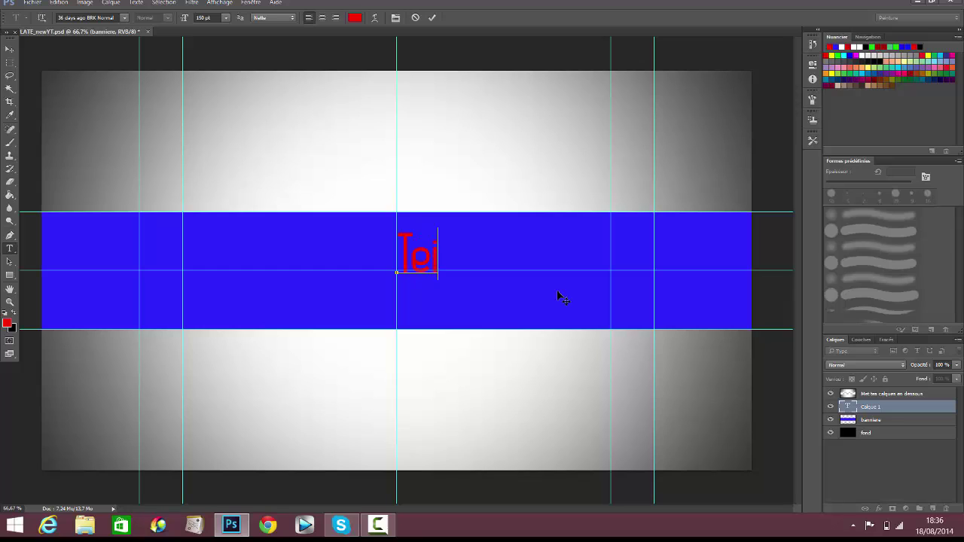
text(KKo)
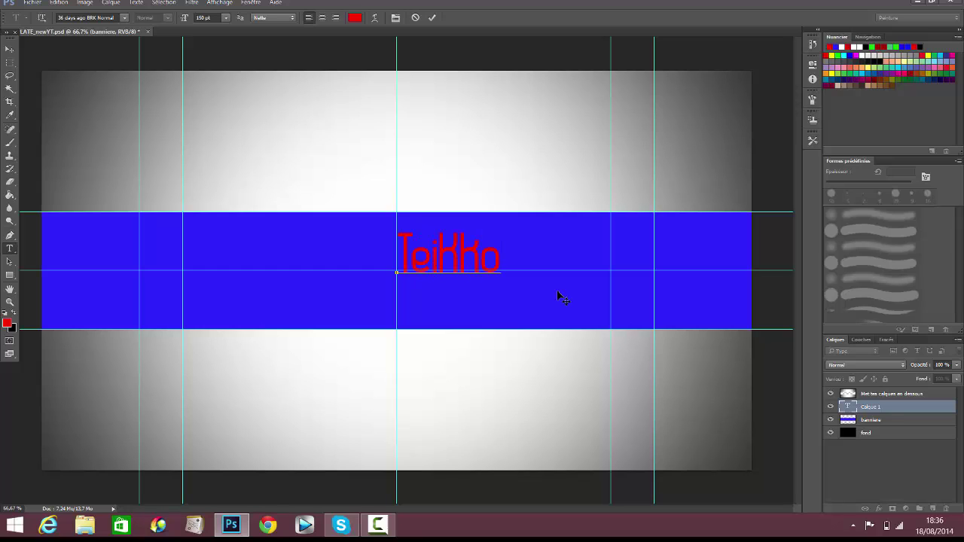
drag(511, 319, 456, 335)
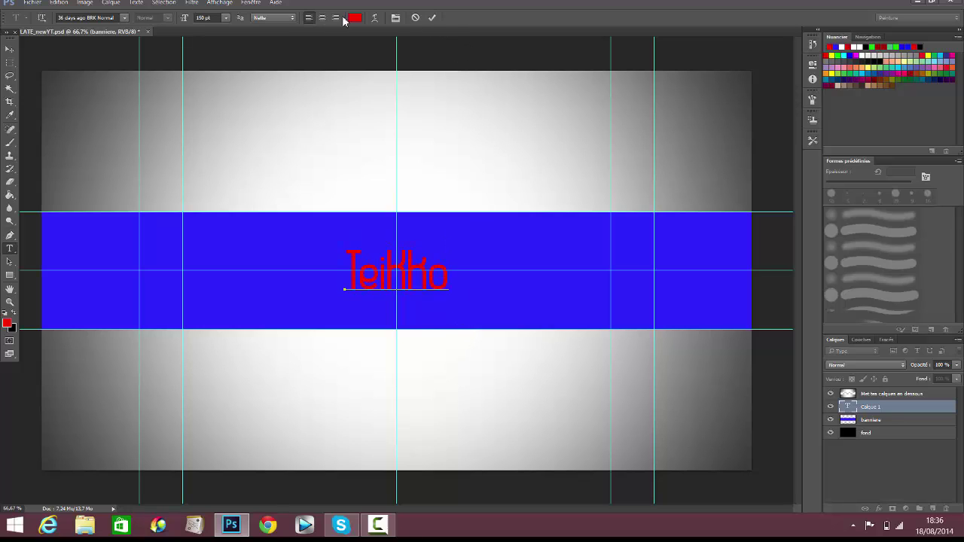
click(432, 18)
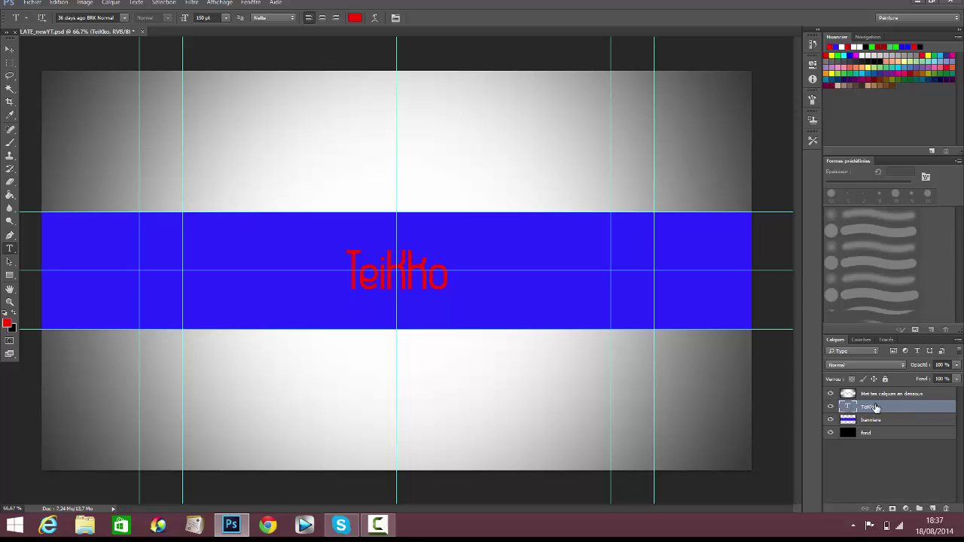
Step: Add a Bevel & Emboss effect to the TeiKKo text layer with a depth of 1000% and a size of 1 px
double_click(905, 409)
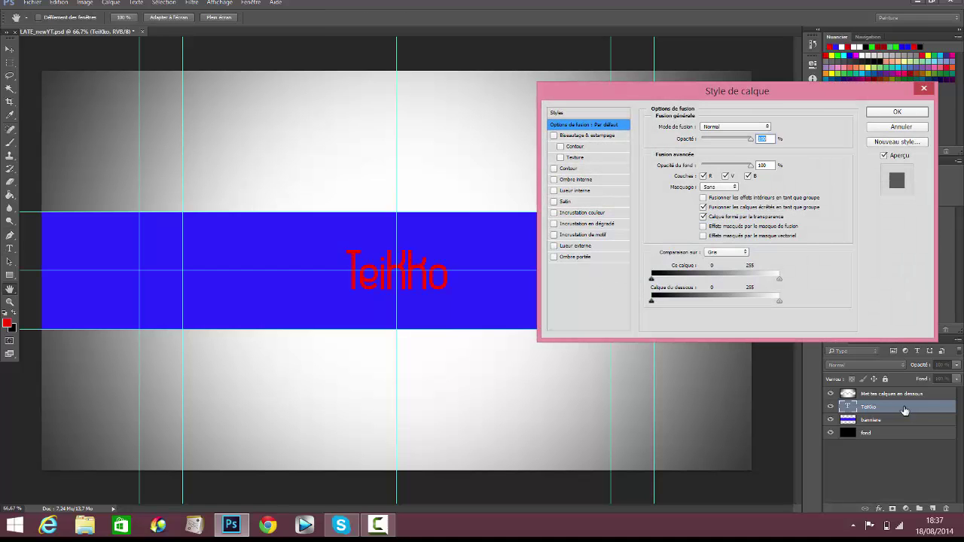
drag(764, 95, 738, 203)
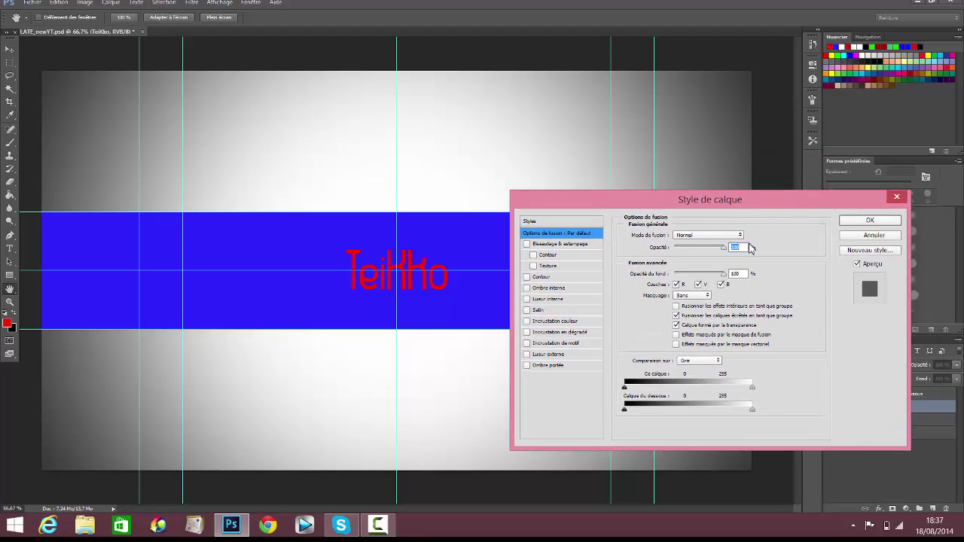
click(527, 244)
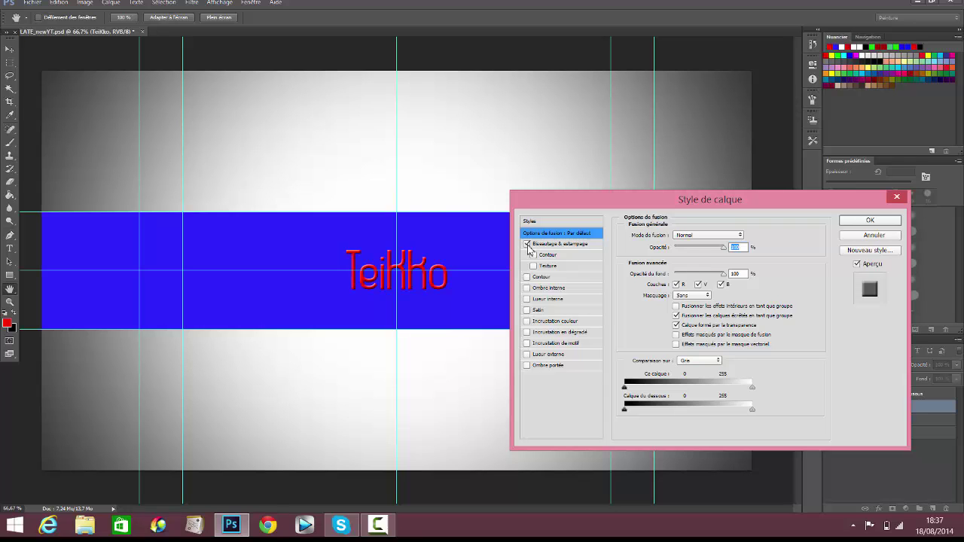
click(543, 244)
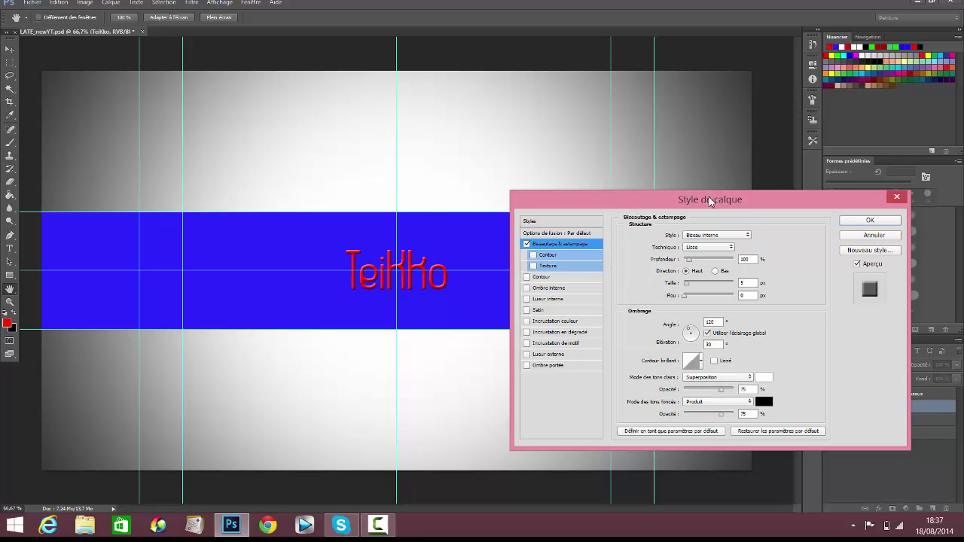
drag(709, 200, 724, 187)
drag(703, 245, 764, 256)
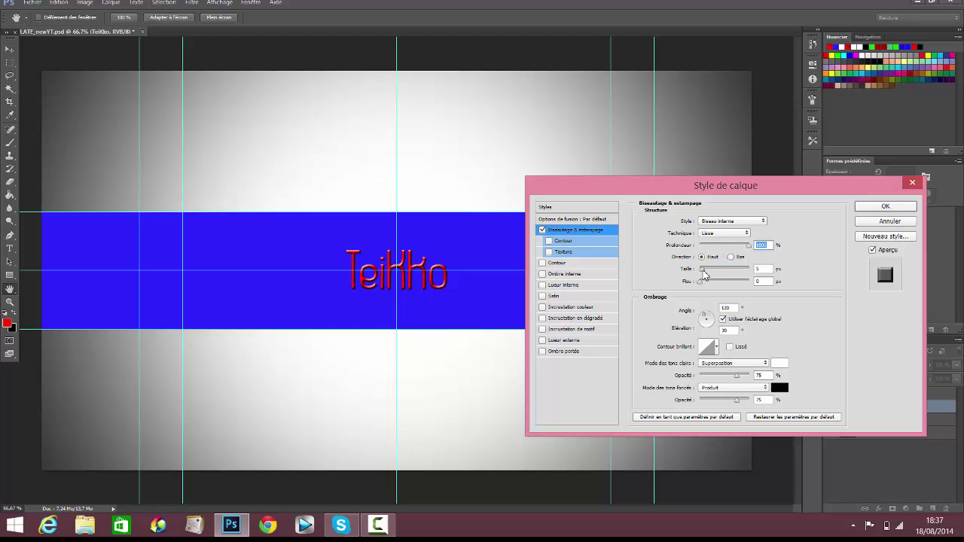
drag(704, 275, 635, 290)
Step: Try the Contour and Texture options of the bevel on the TeiKKo text
key(shift+Tab)
key(shift+Tab)
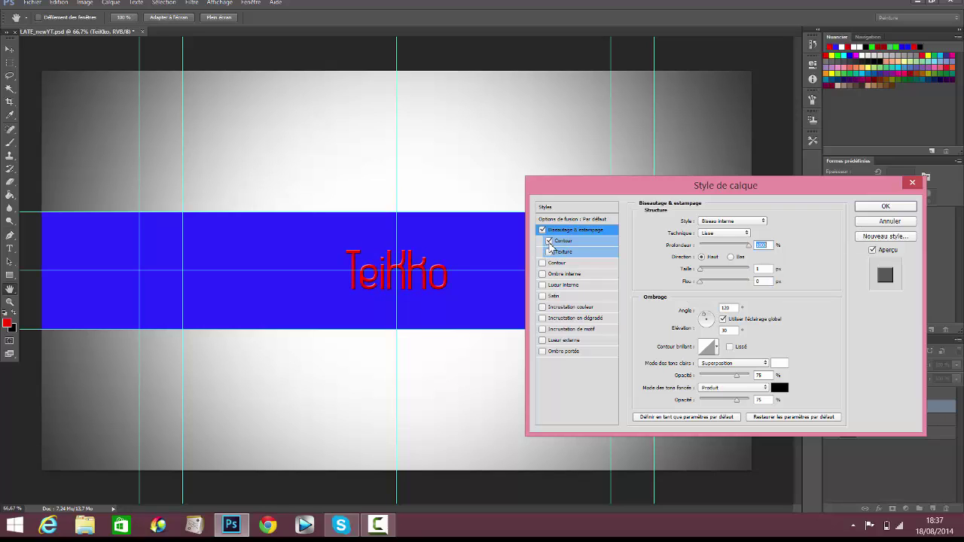
click(549, 252)
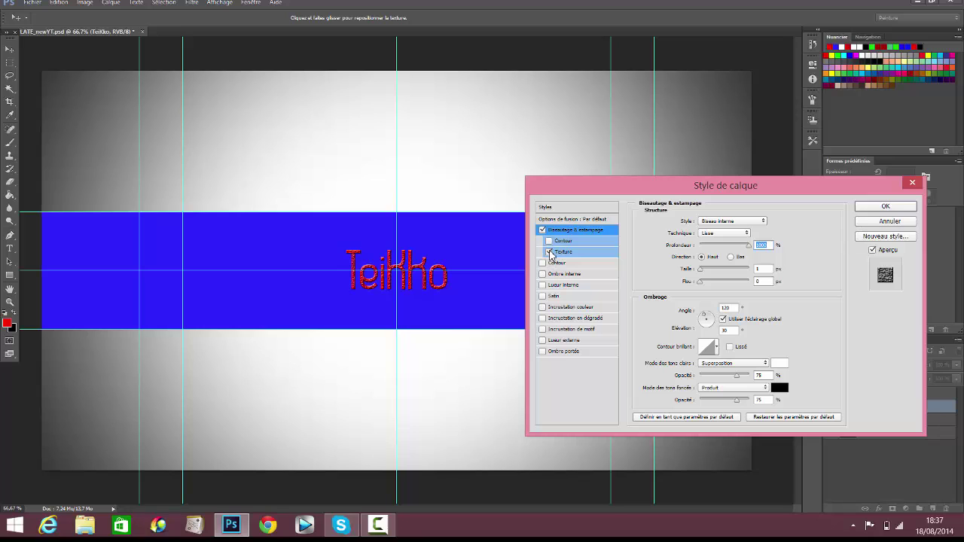
click(549, 252)
Step: Add a white (ffffff) stroke around the TeiKKo text
click(543, 263)
click(557, 263)
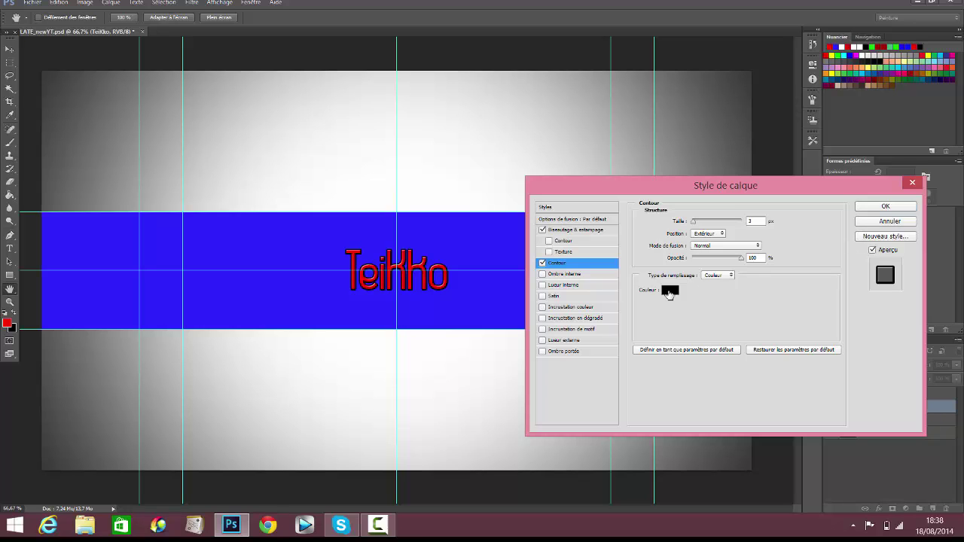
click(668, 293)
drag(611, 323, 453, 268)
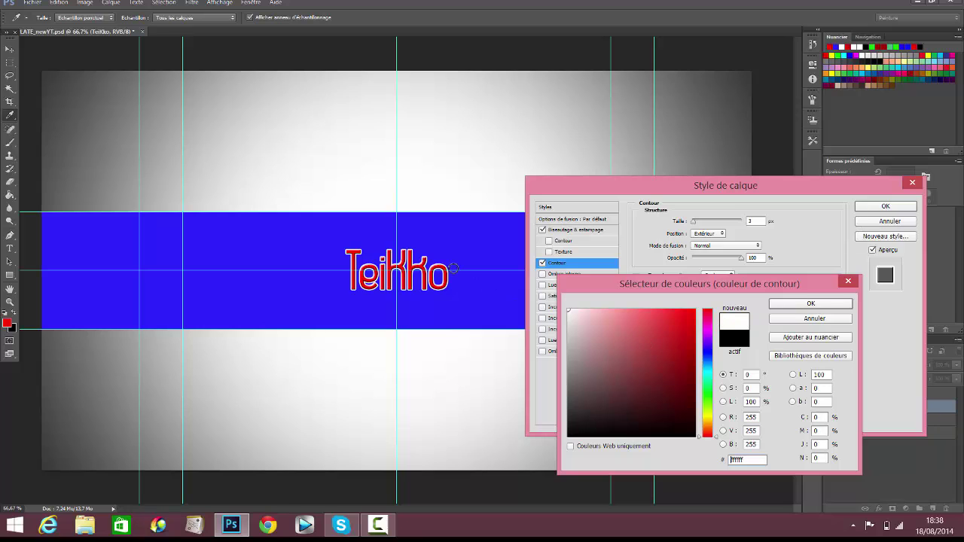
click(810, 304)
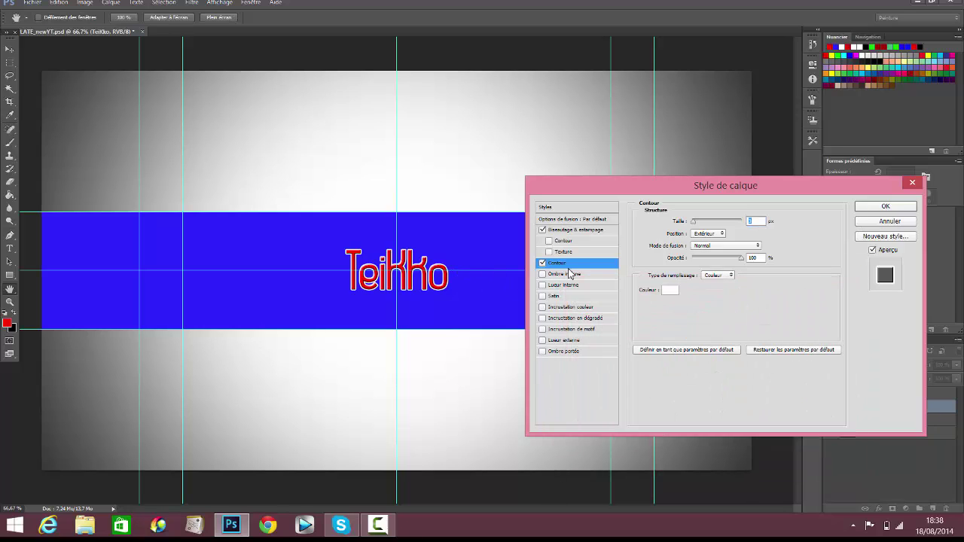
Step: Try an Inner Shadow on the text with a reduced distance, and switch the effect off again
click(542, 274)
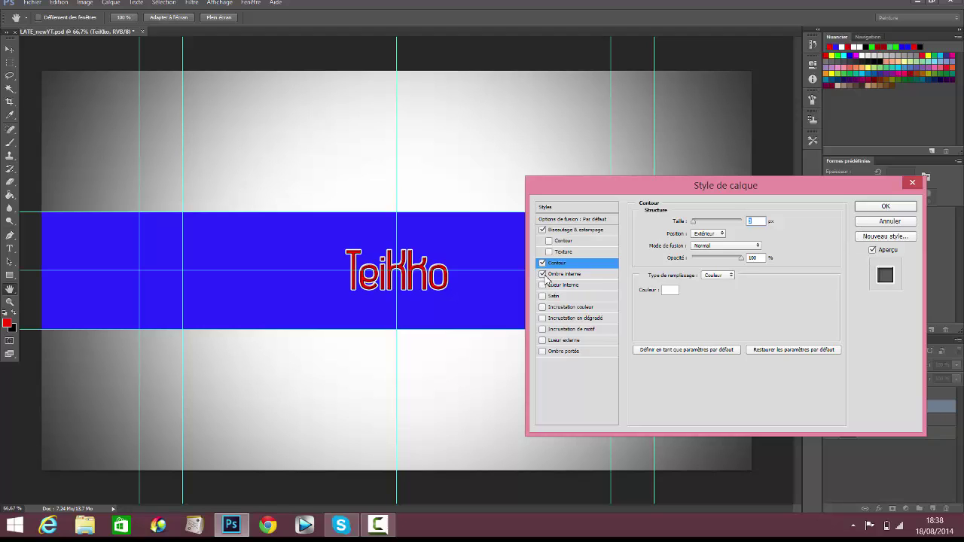
click(543, 275)
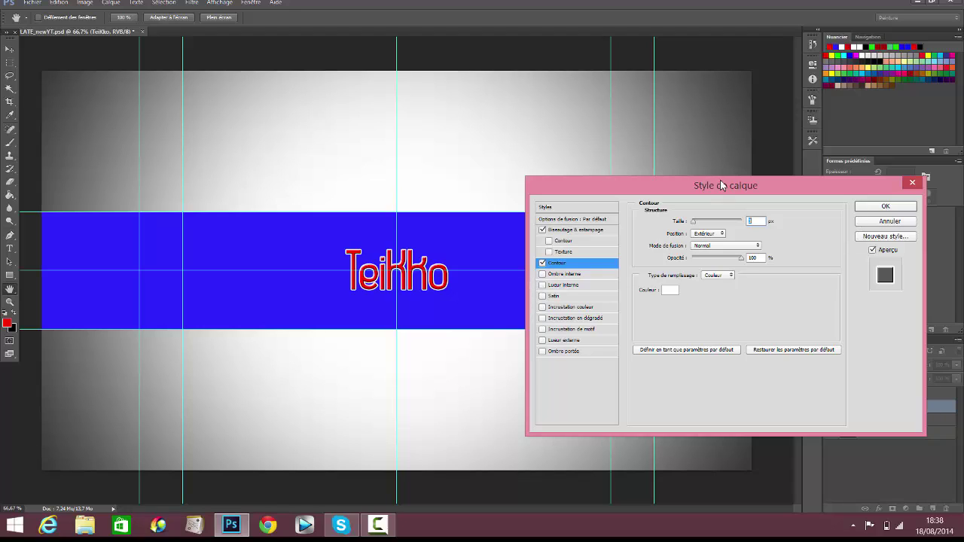
click(561, 274)
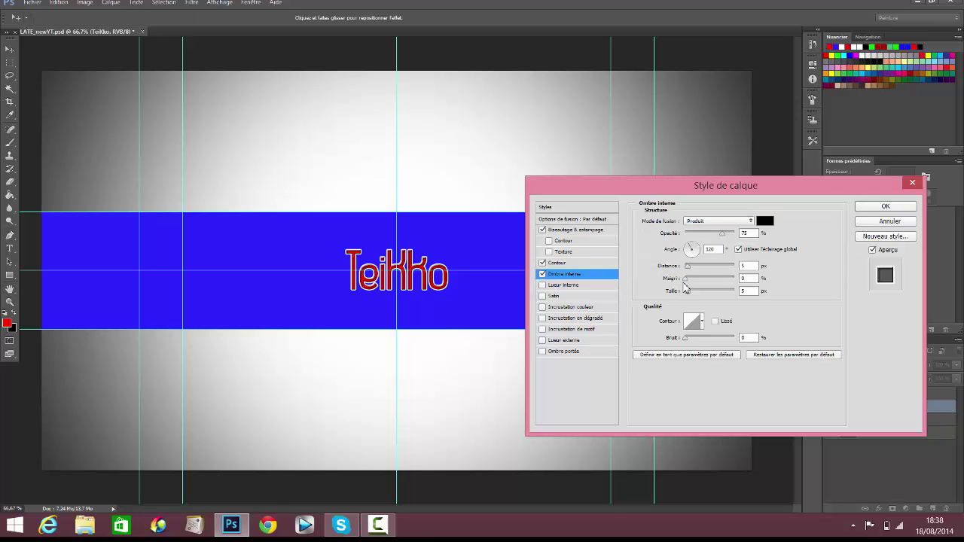
mouse_move(688, 268)
mouse_down()
mouse_move(702, 273)
mouse_move(681, 273)
mouse_up()
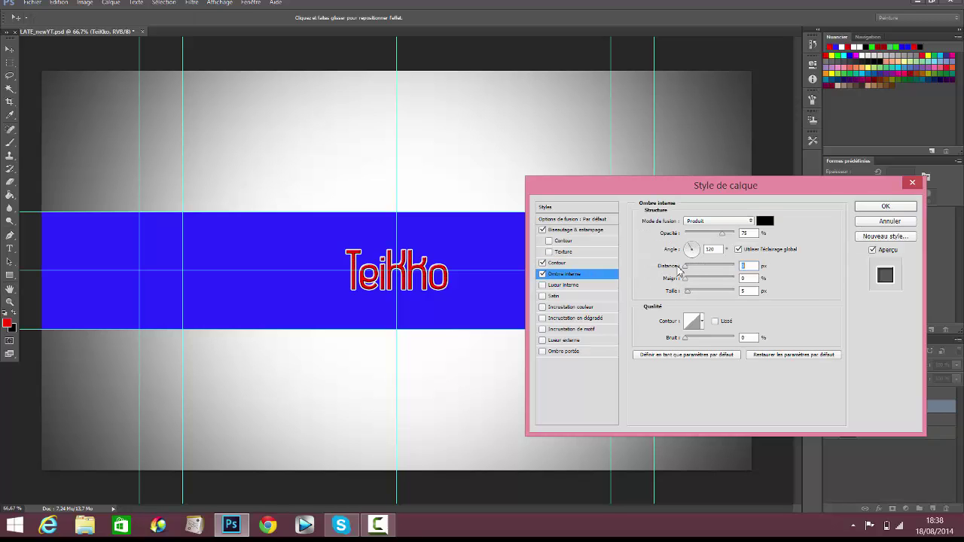
click(542, 274)
Step: Try a yellow Inner Glow with a size of 6 px on the text, and switch it off again
click(542, 284)
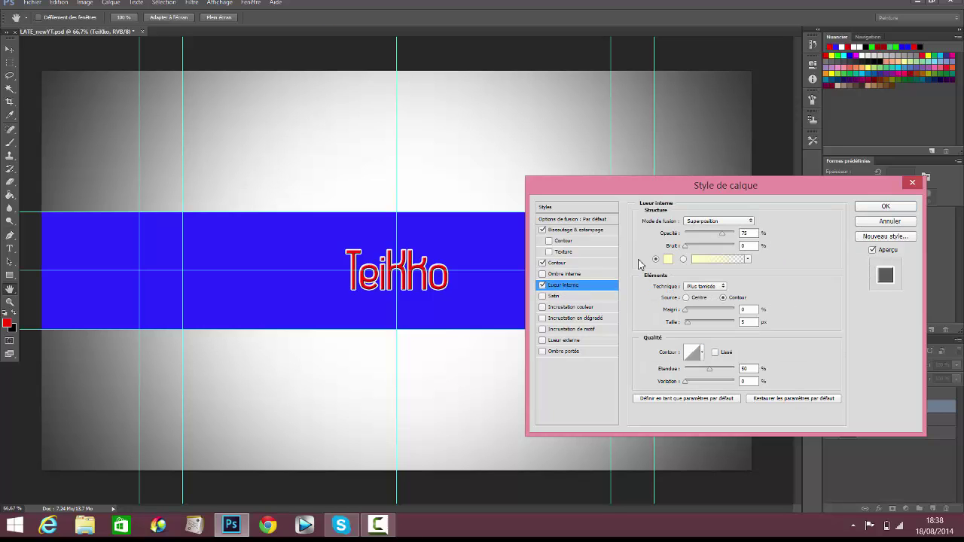
mouse_move(686, 324)
mouse_down()
mouse_move(697, 324)
mouse_move(683, 329)
mouse_move(692, 344)
mouse_move(694, 309)
mouse_move(687, 326)
mouse_up()
click(667, 259)
click(810, 304)
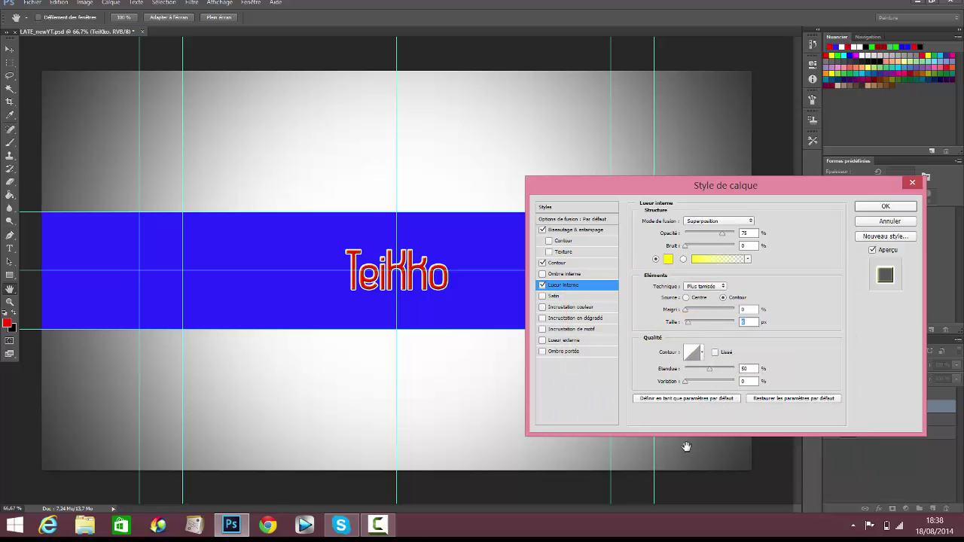
click(542, 285)
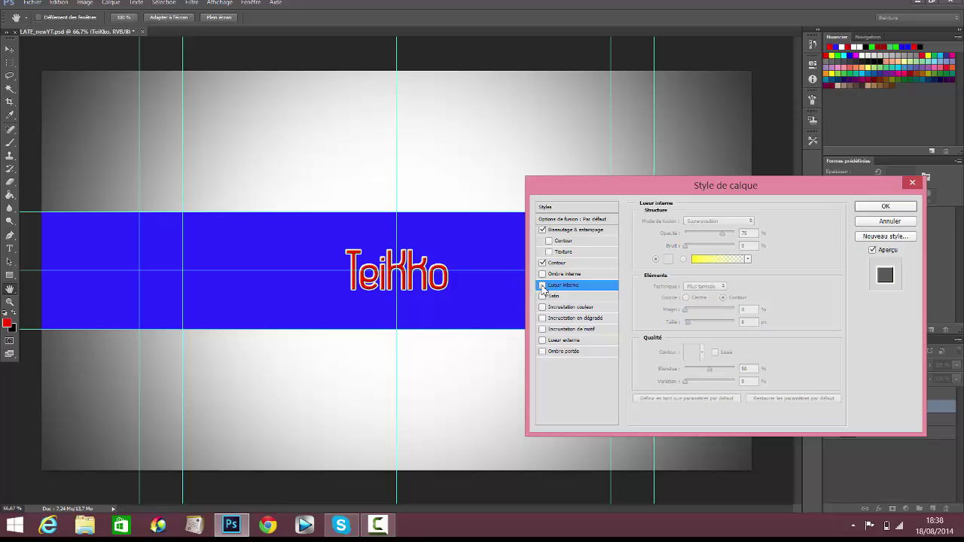
Step: Preview the Satin and Color Overlay effects on the text by switching each one on and off
click(543, 296)
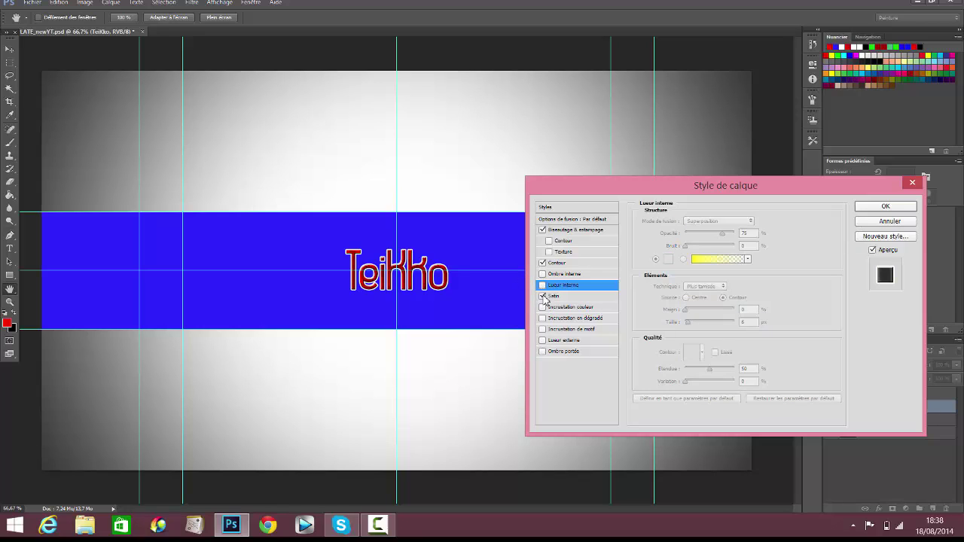
click(543, 296)
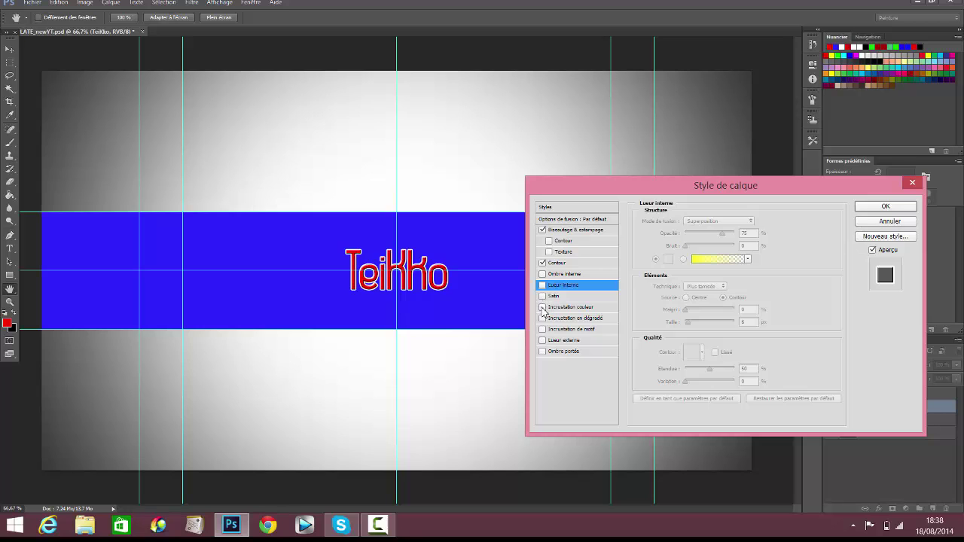
click(542, 307)
click(543, 307)
click(542, 308)
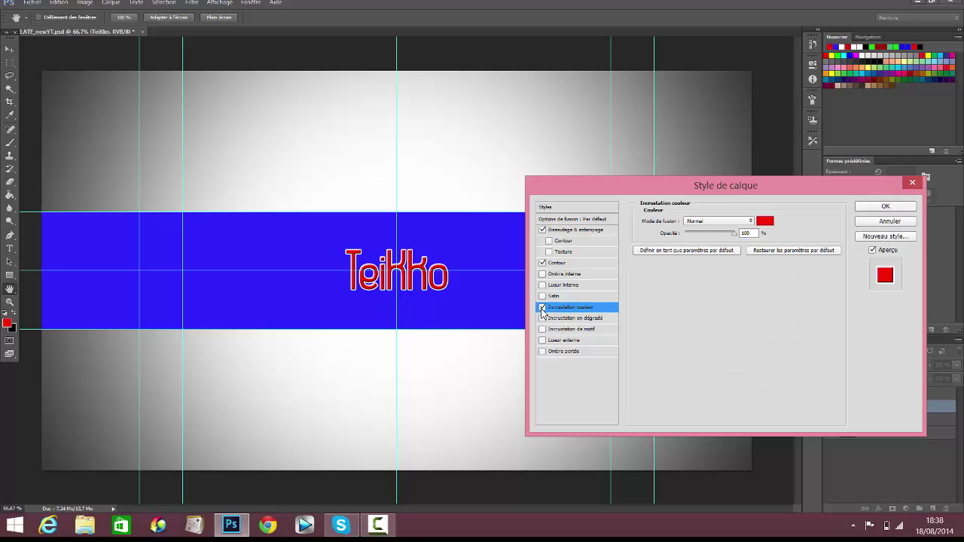
click(543, 309)
Step: Try a blue (0012ff) Color Overlay at 5% opacity on the text, and switch it off again
click(542, 307)
click(769, 220)
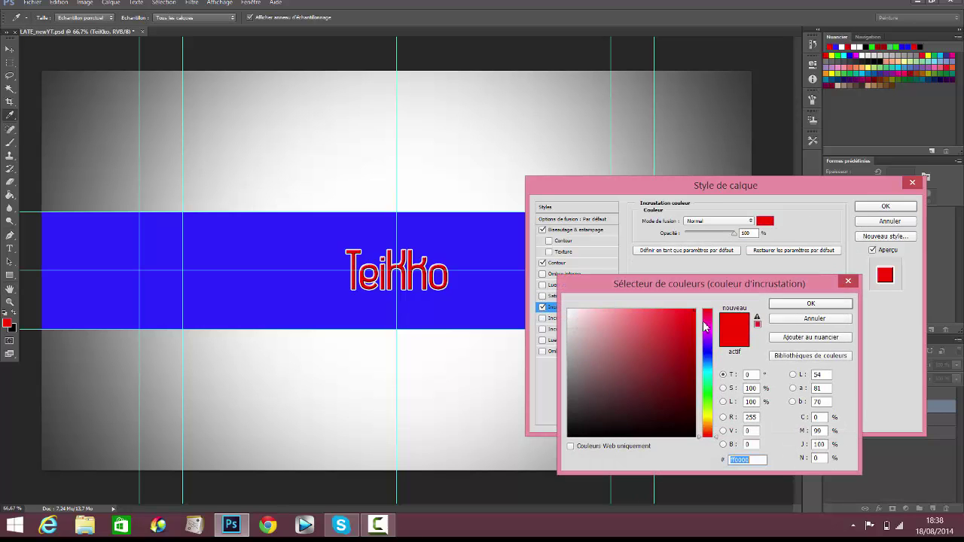
click(706, 353)
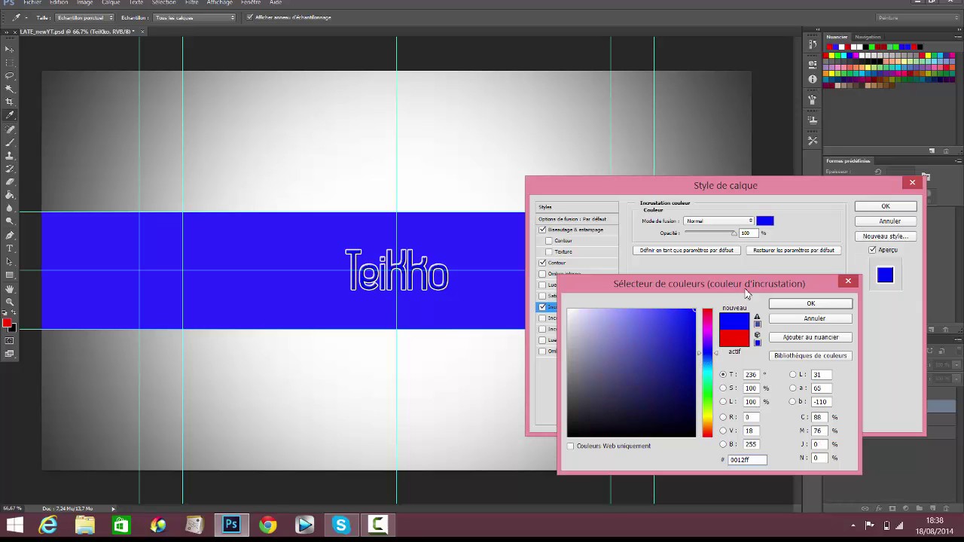
click(810, 303)
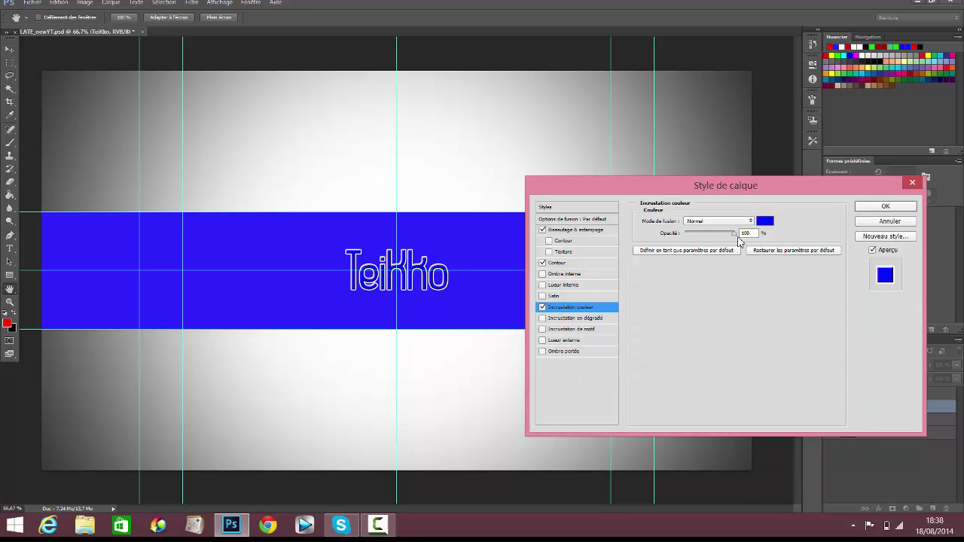
drag(734, 235, 688, 235)
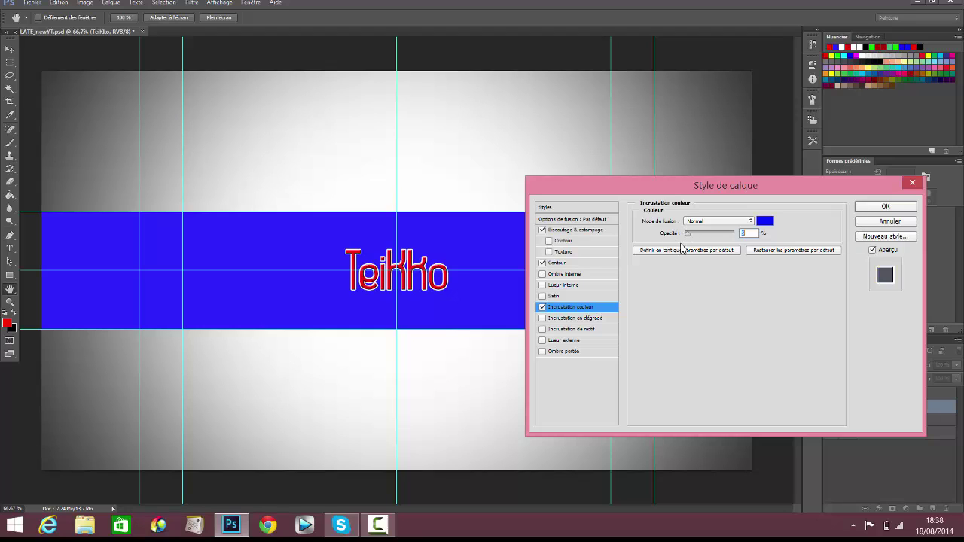
click(542, 307)
Step: Add a Gradient Overlay to the TeiKKo text, keeping the Linéaire style
click(542, 318)
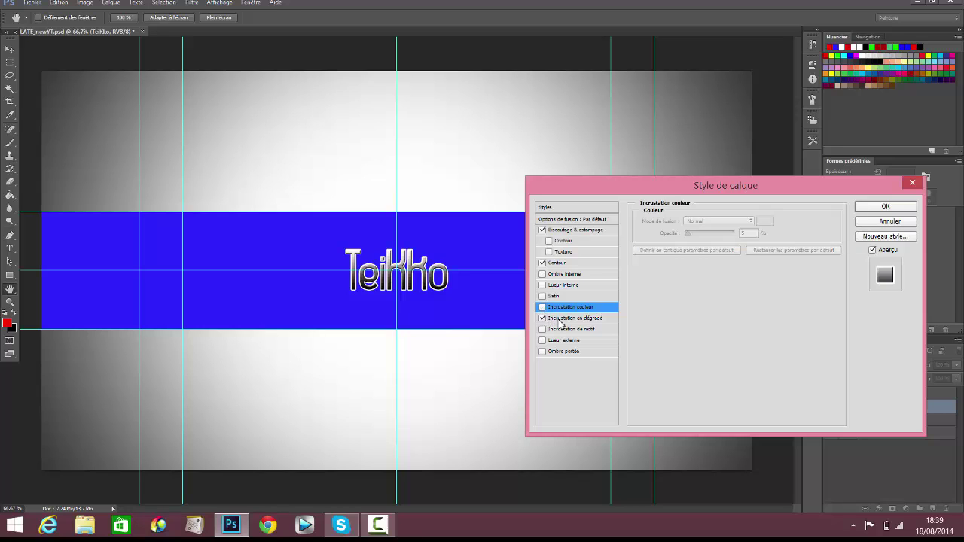
click(567, 318)
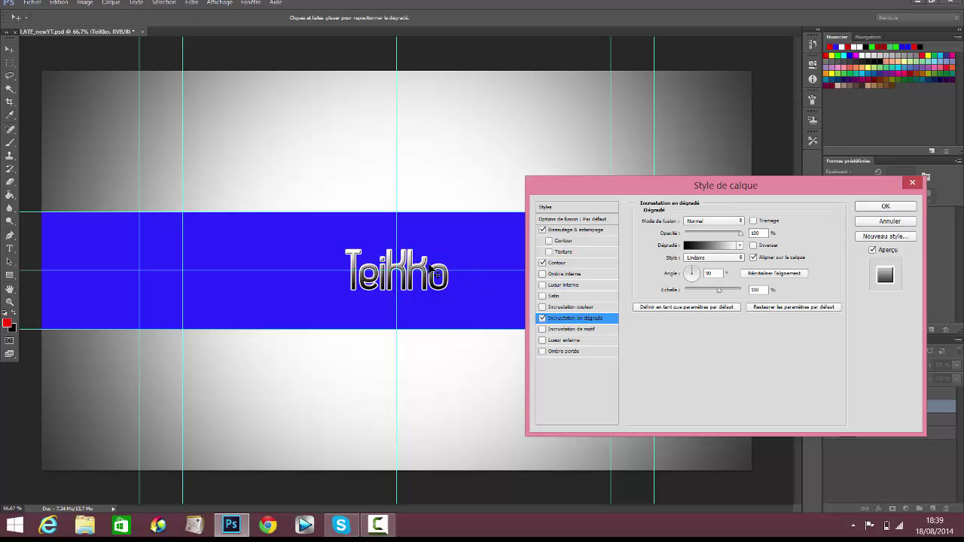
click(707, 258)
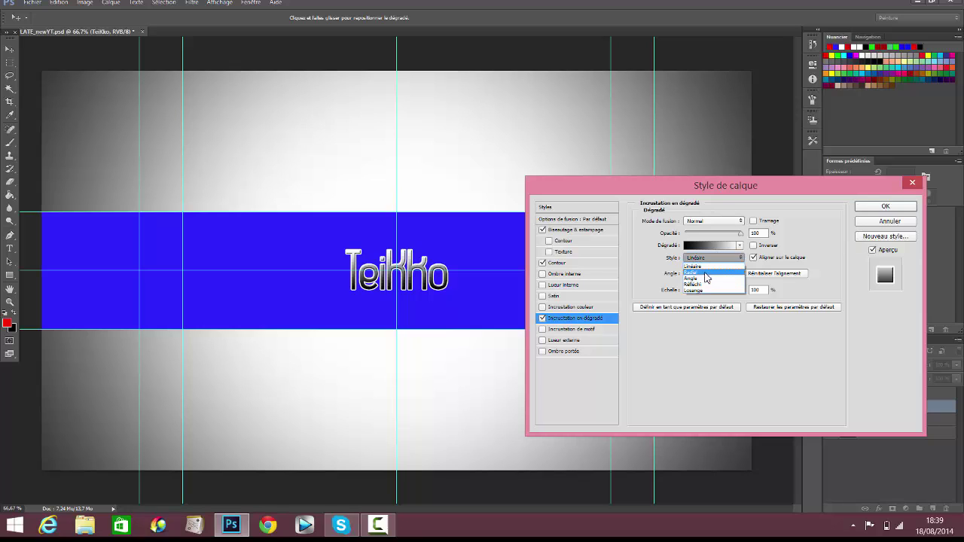
click(667, 271)
Step: Try several gradient presets for the overlay and apply the "Densité neutre" preset
click(731, 245)
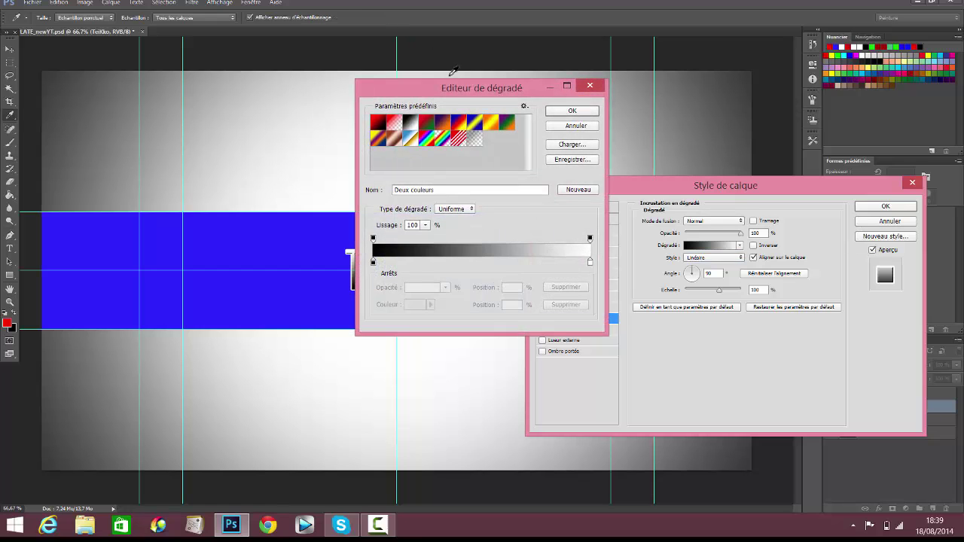
drag(506, 96, 682, 196)
click(552, 221)
click(568, 220)
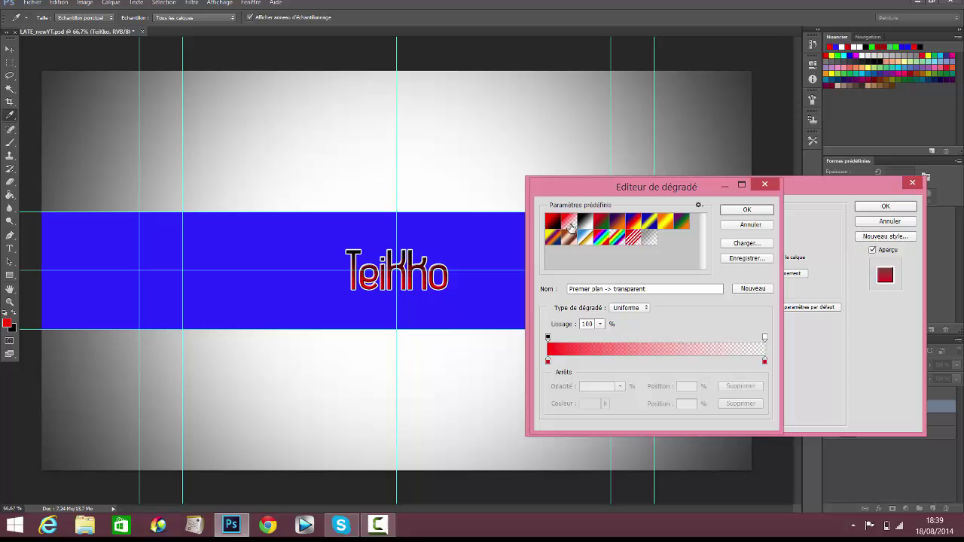
click(584, 221)
click(600, 220)
click(615, 220)
click(679, 221)
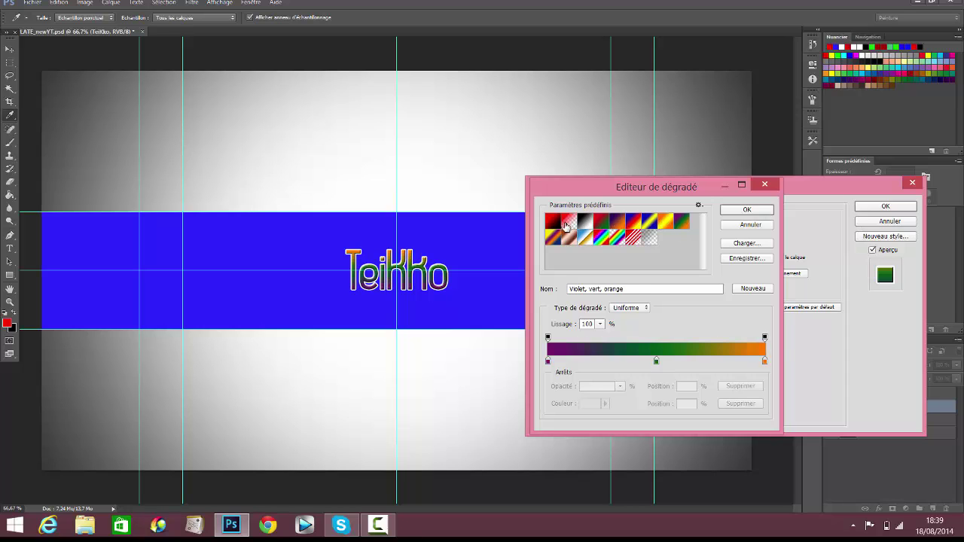
click(554, 236)
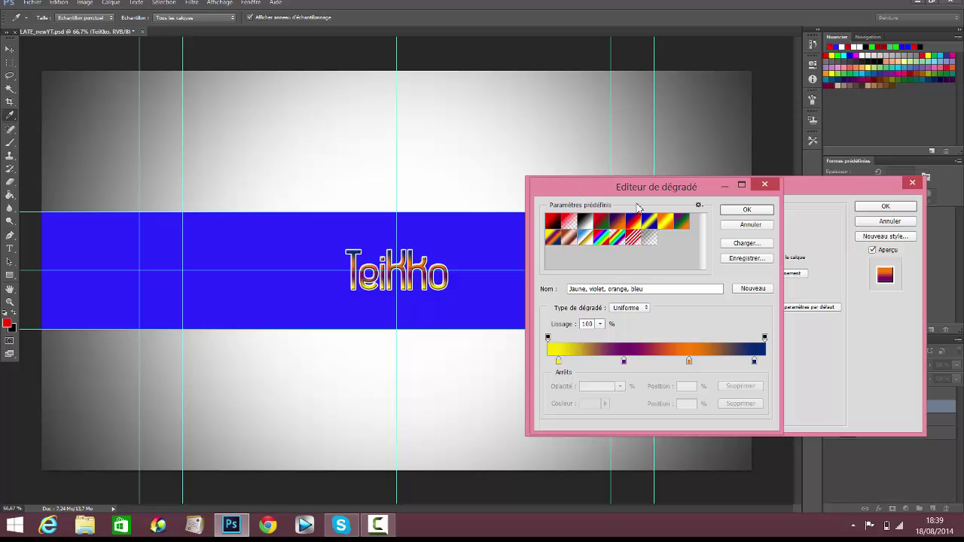
click(650, 238)
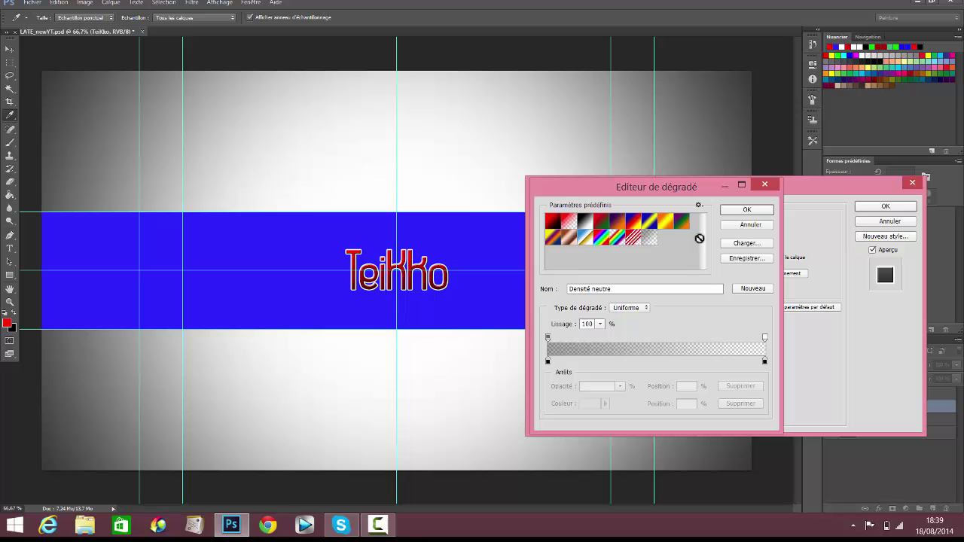
click(746, 211)
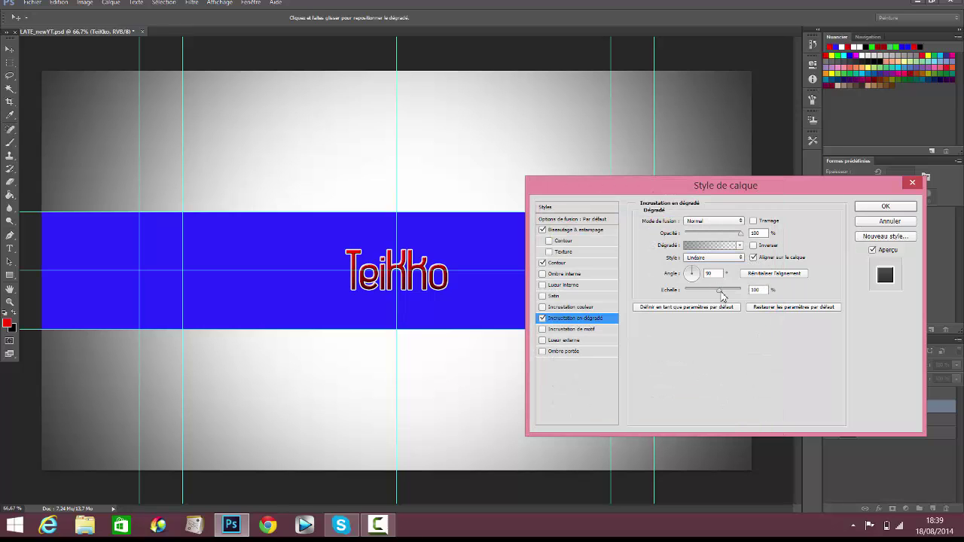
Step: Try different scales for the gradient overlay and set it to 150%
drag(721, 293, 744, 292)
drag(744, 293, 694, 301)
click(790, 308)
Step: Try the Pattern Overlay effect on the text, and leave it switched off
click(542, 329)
click(542, 329)
click(542, 330)
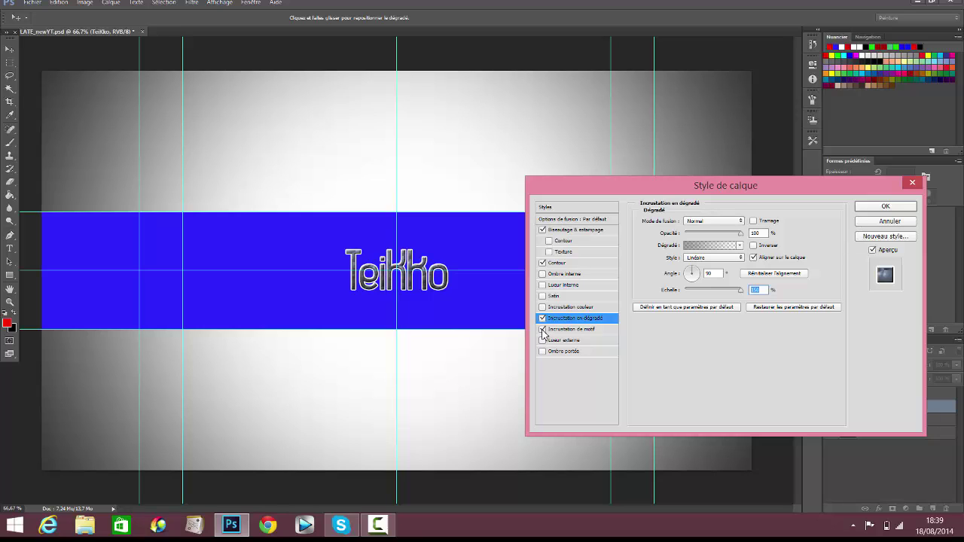
click(542, 331)
Step: Add a 40 px Outer Glow to the TeiKKo text, try several glow colours and set it to bright green 0cff00
click(558, 340)
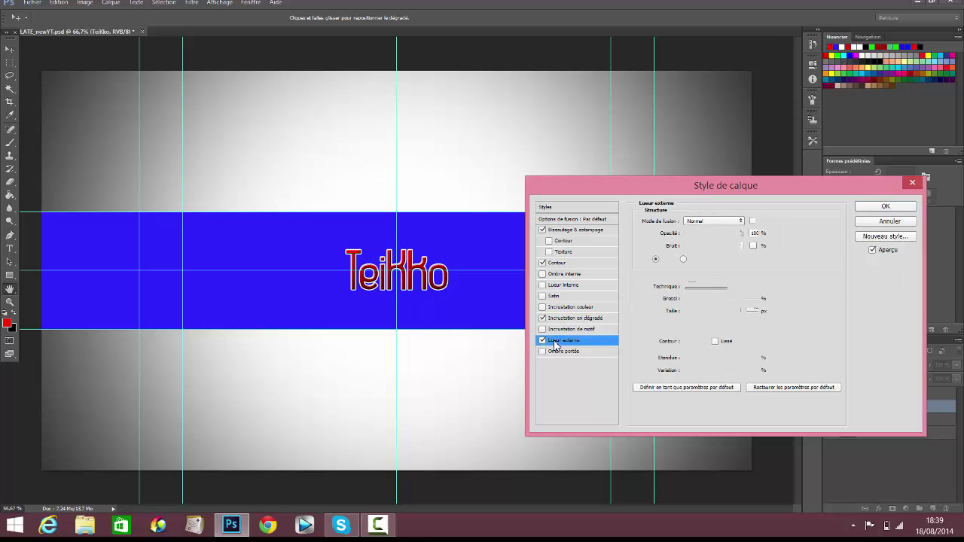
drag(688, 313, 691, 313)
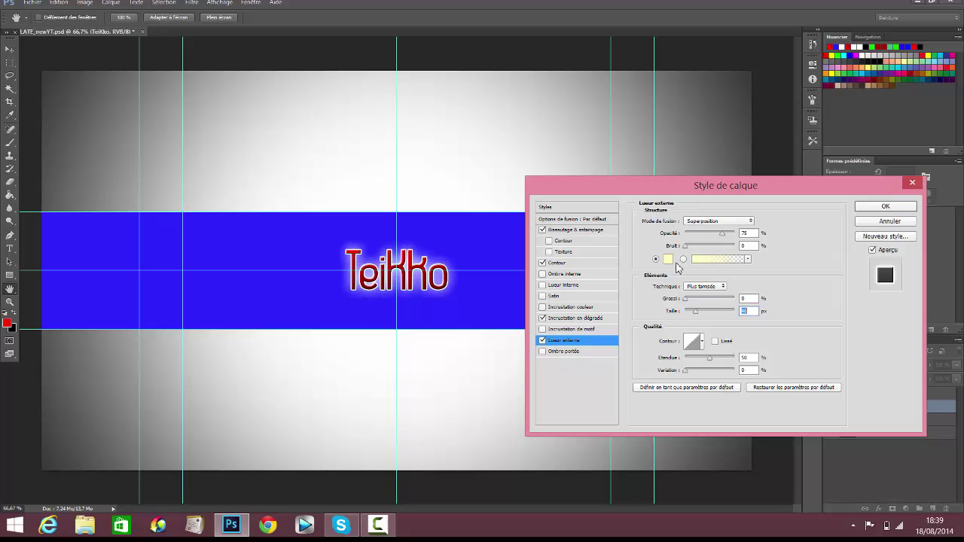
click(667, 259)
click(701, 389)
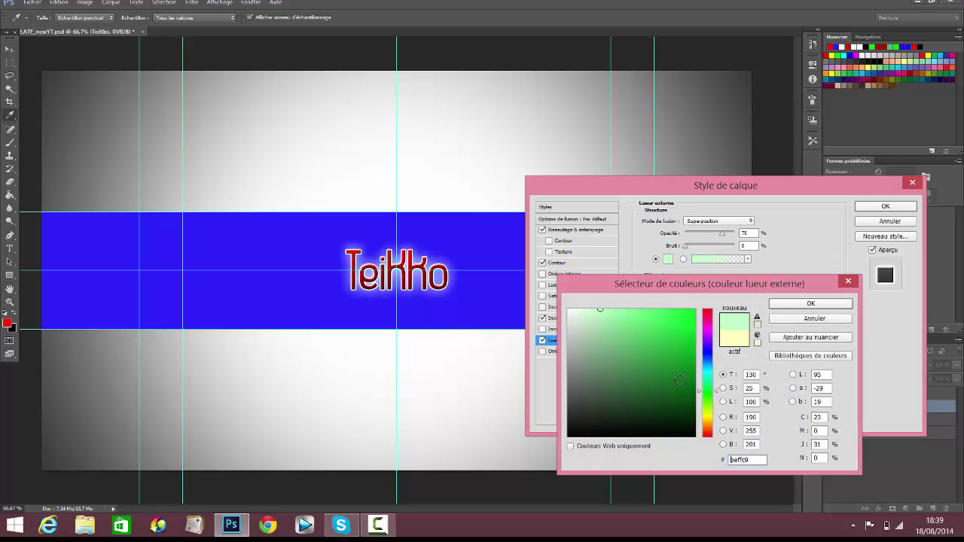
click(694, 309)
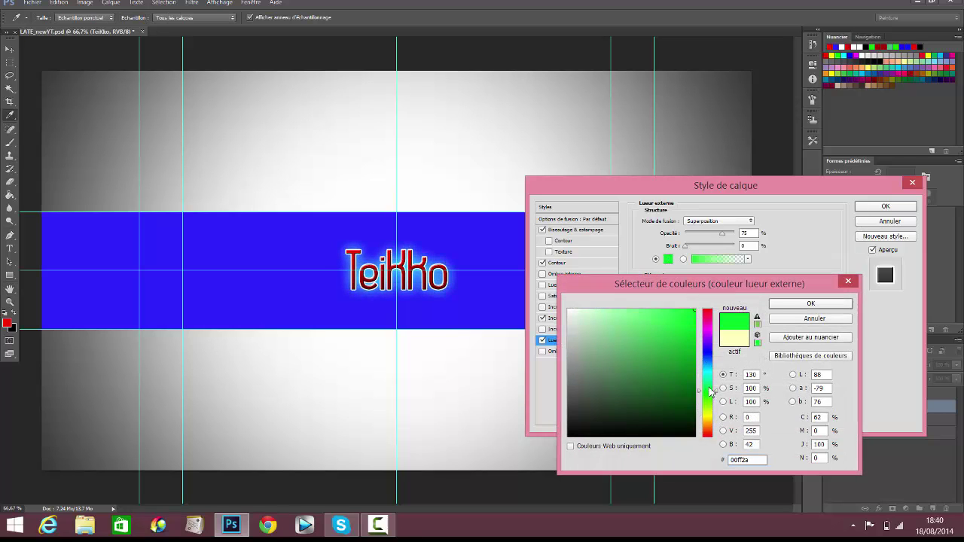
drag(712, 412, 715, 443)
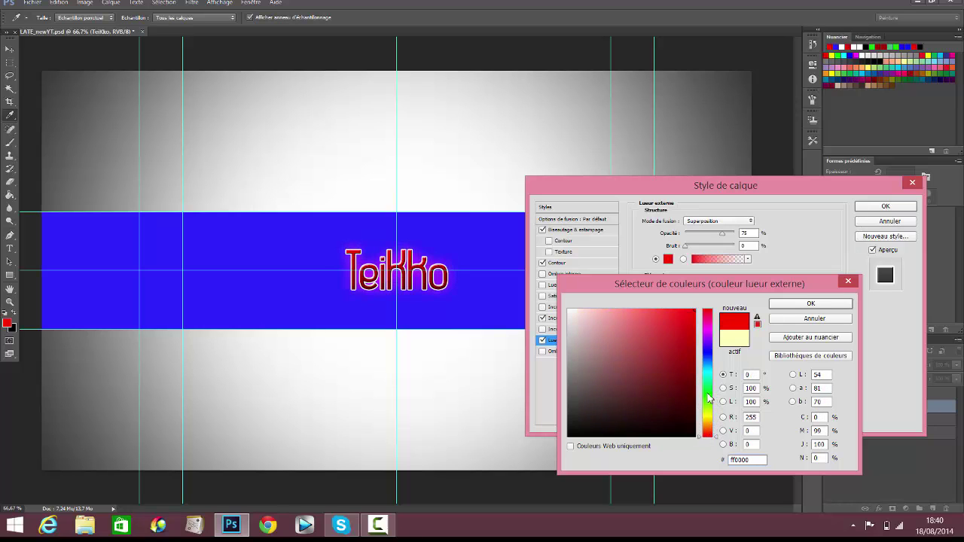
mouse_move(708, 393)
mouse_down()
mouse_move(709, 343)
mouse_move(709, 394)
mouse_up()
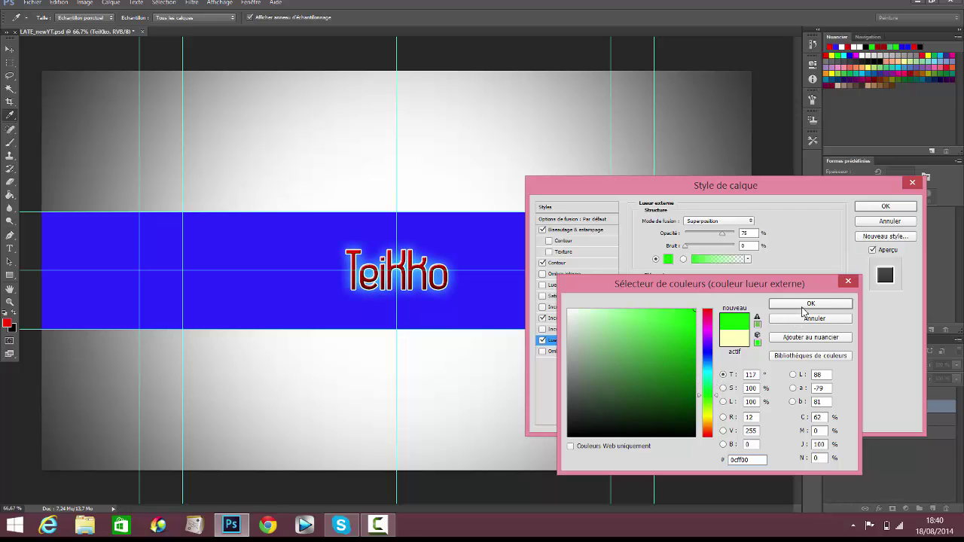
click(802, 305)
Step: Adjust the outer glow to 0% spread, 27 px size and 30% range
click(684, 304)
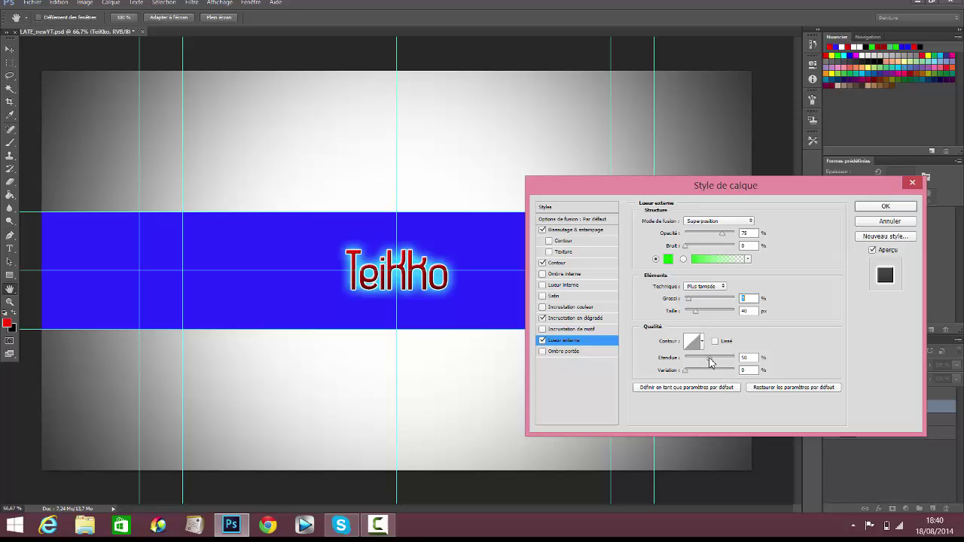
mouse_move(709, 362)
mouse_down()
mouse_move(687, 363)
mouse_move(700, 364)
mouse_up()
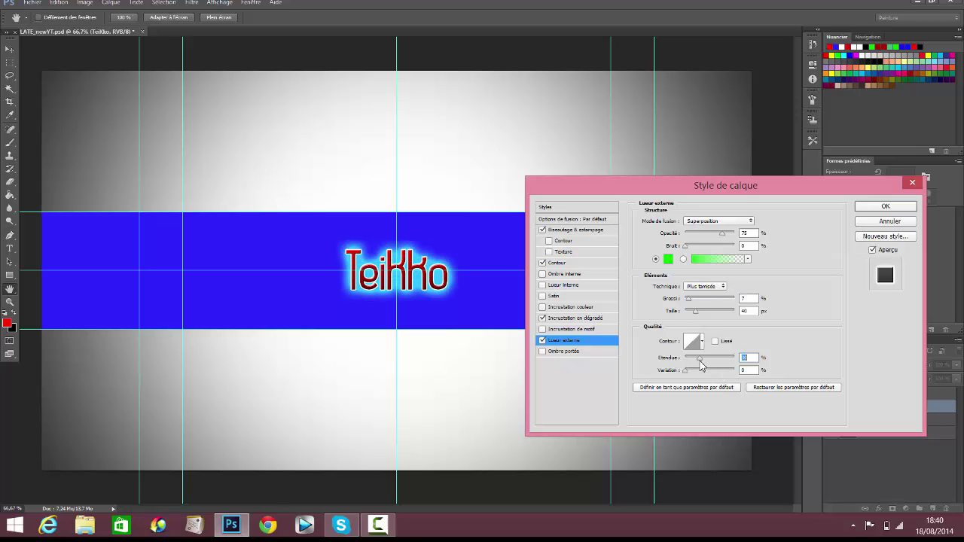
mouse_move(694, 312)
mouse_down()
mouse_move(702, 315)
mouse_move(693, 321)
mouse_move(701, 295)
mouse_move(691, 310)
mouse_move(699, 303)
mouse_move(686, 303)
mouse_up()
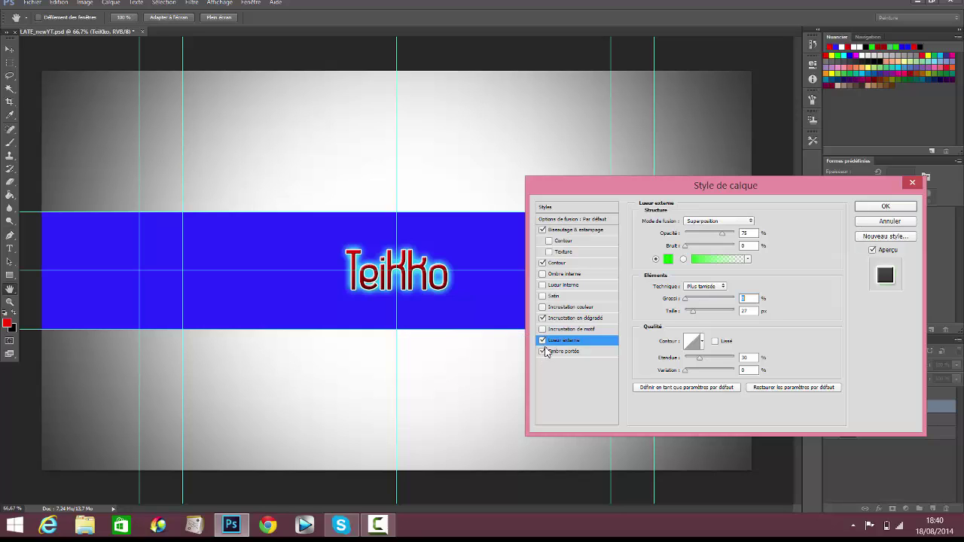
Step: Add a Drop Shadow to the text with 100% opacity and a slightly larger distance, and apply the layer style
click(563, 351)
drag(720, 234, 736, 234)
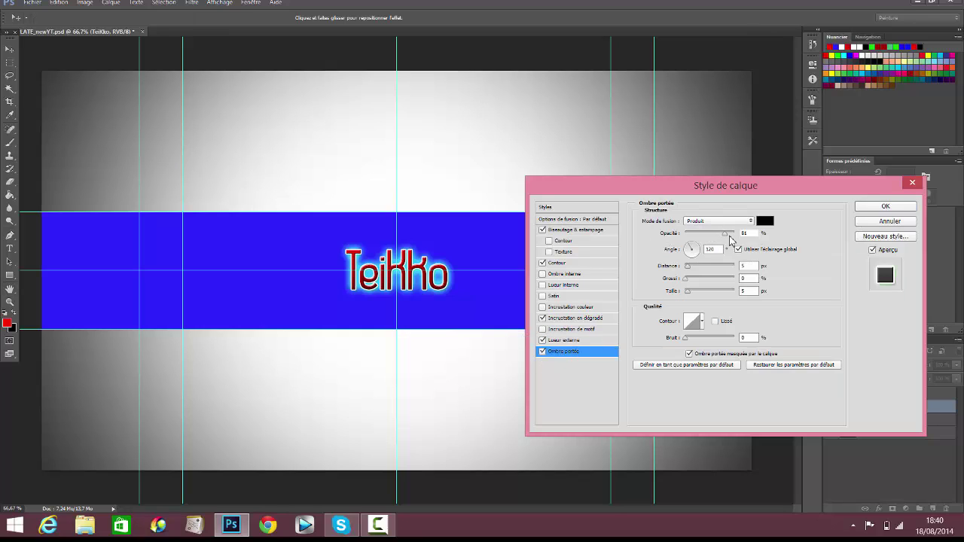
mouse_move(687, 268)
mouse_down()
mouse_move(713, 265)
mouse_move(652, 266)
mouse_move(734, 266)
mouse_move(691, 270)
mouse_up()
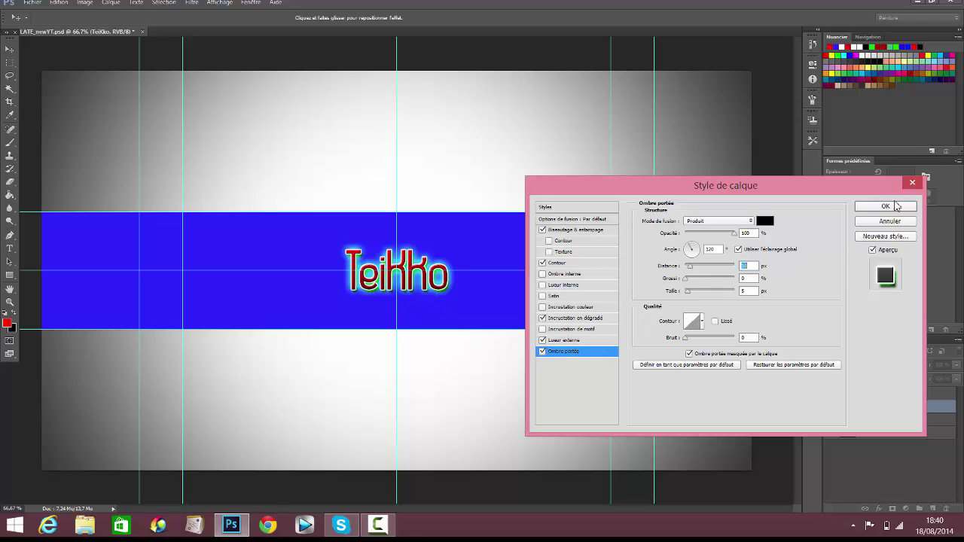
click(886, 205)
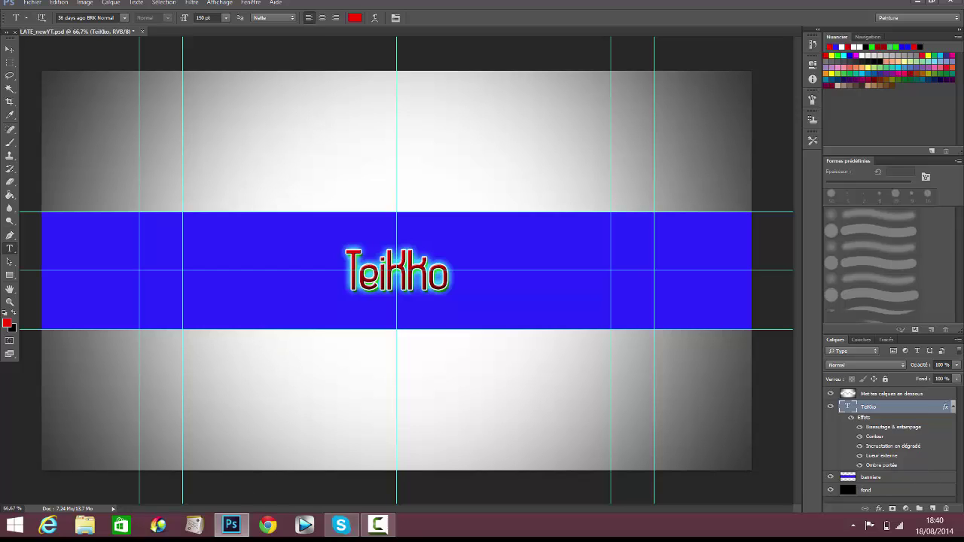
click(378, 524)
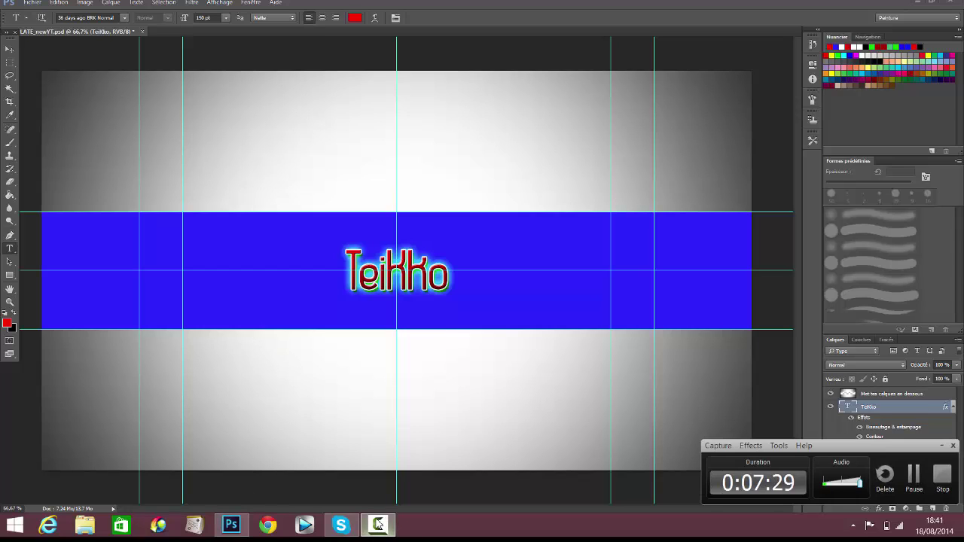